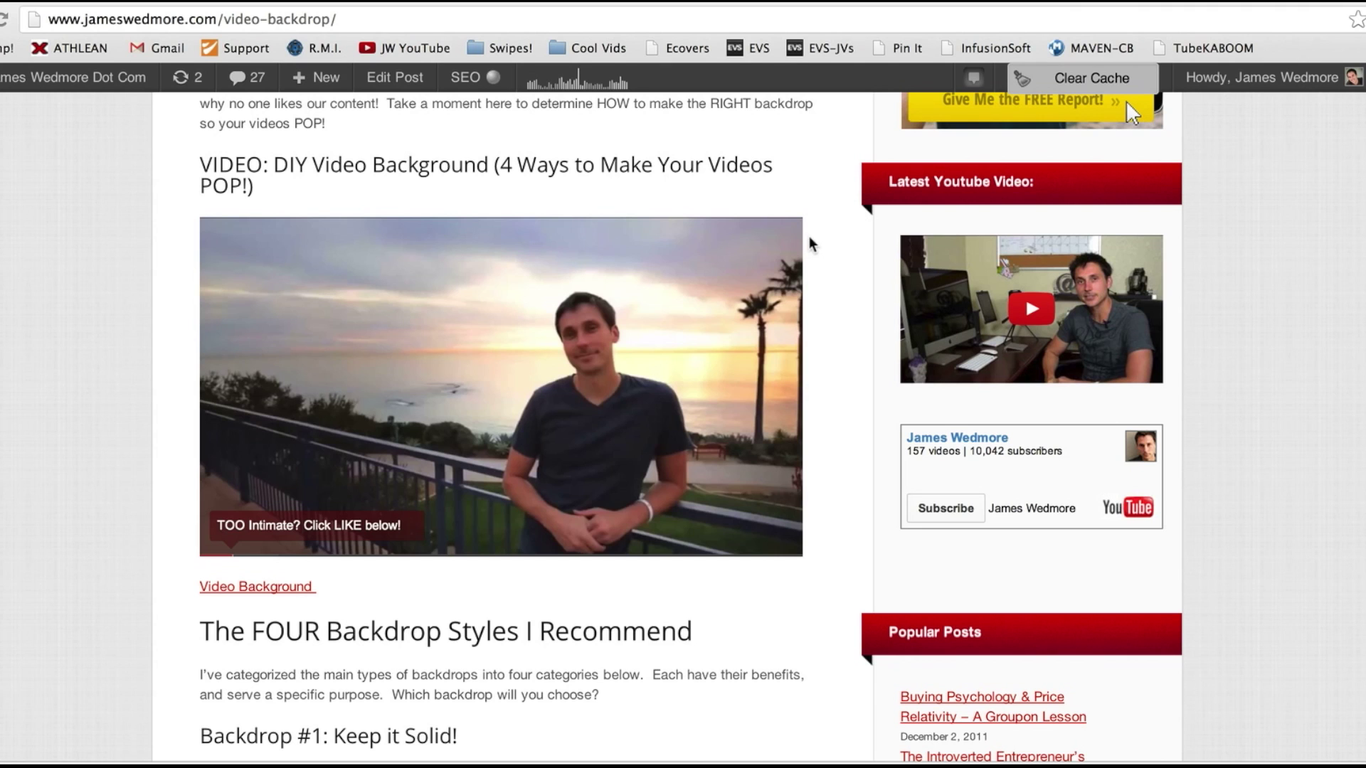
- Scroll up and down through the DIY Video Background post to view its embedded video
scroll(808, 238, up, 10)
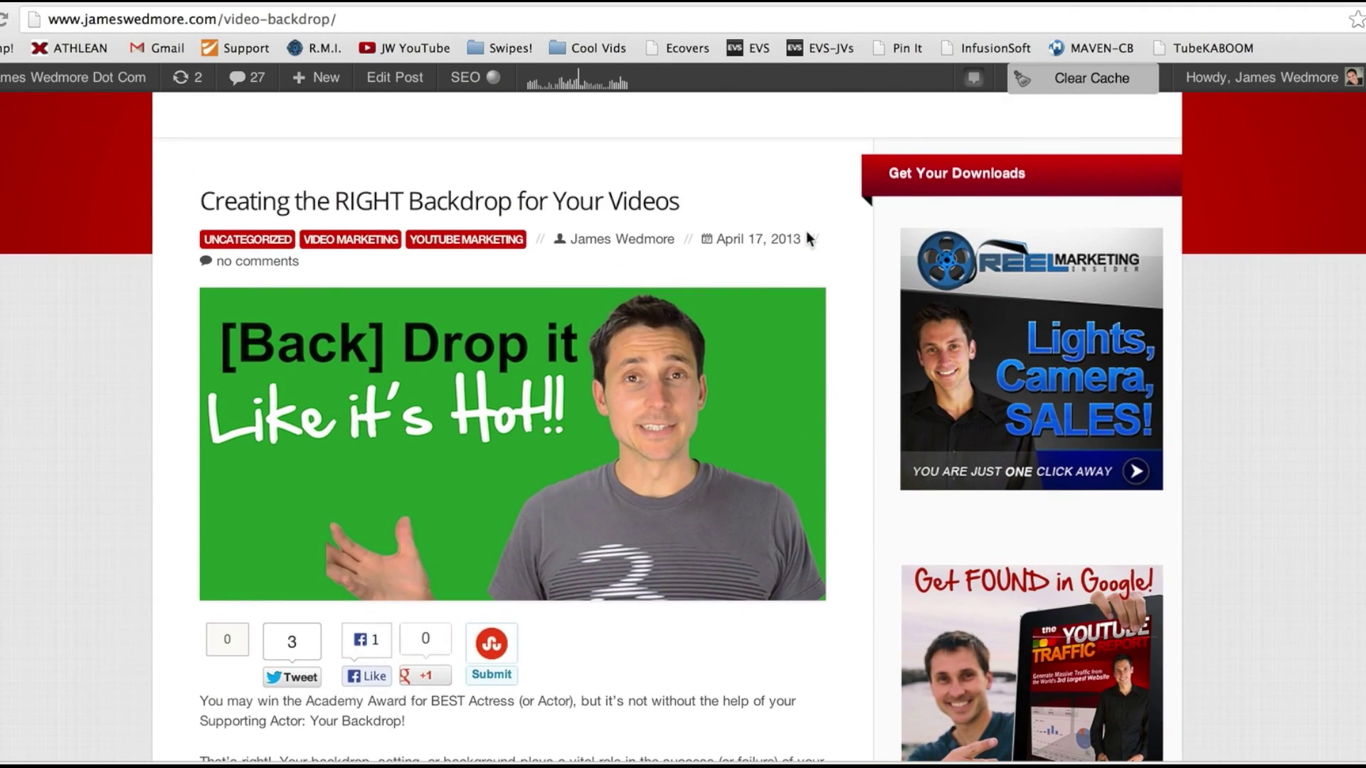
scroll(809, 237, down, 9)
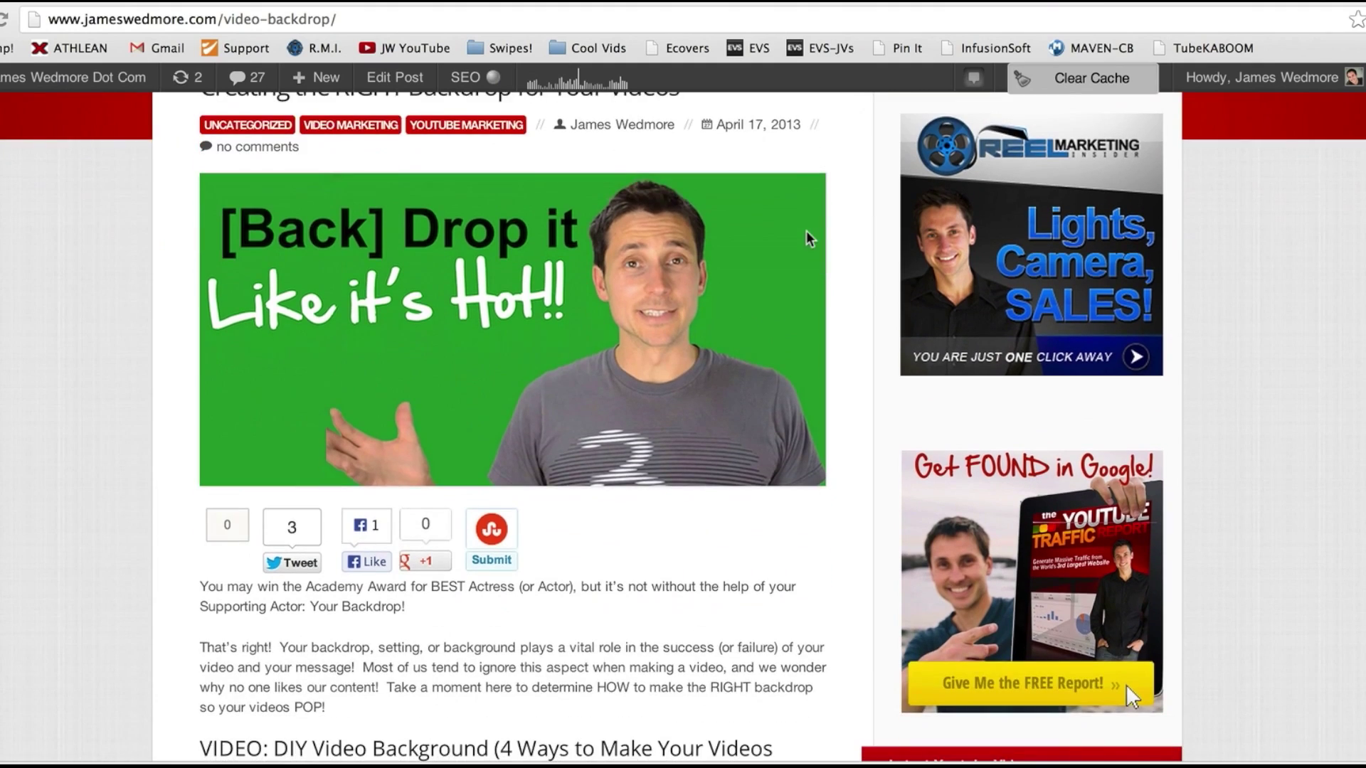
scroll(807, 235, up, 10)
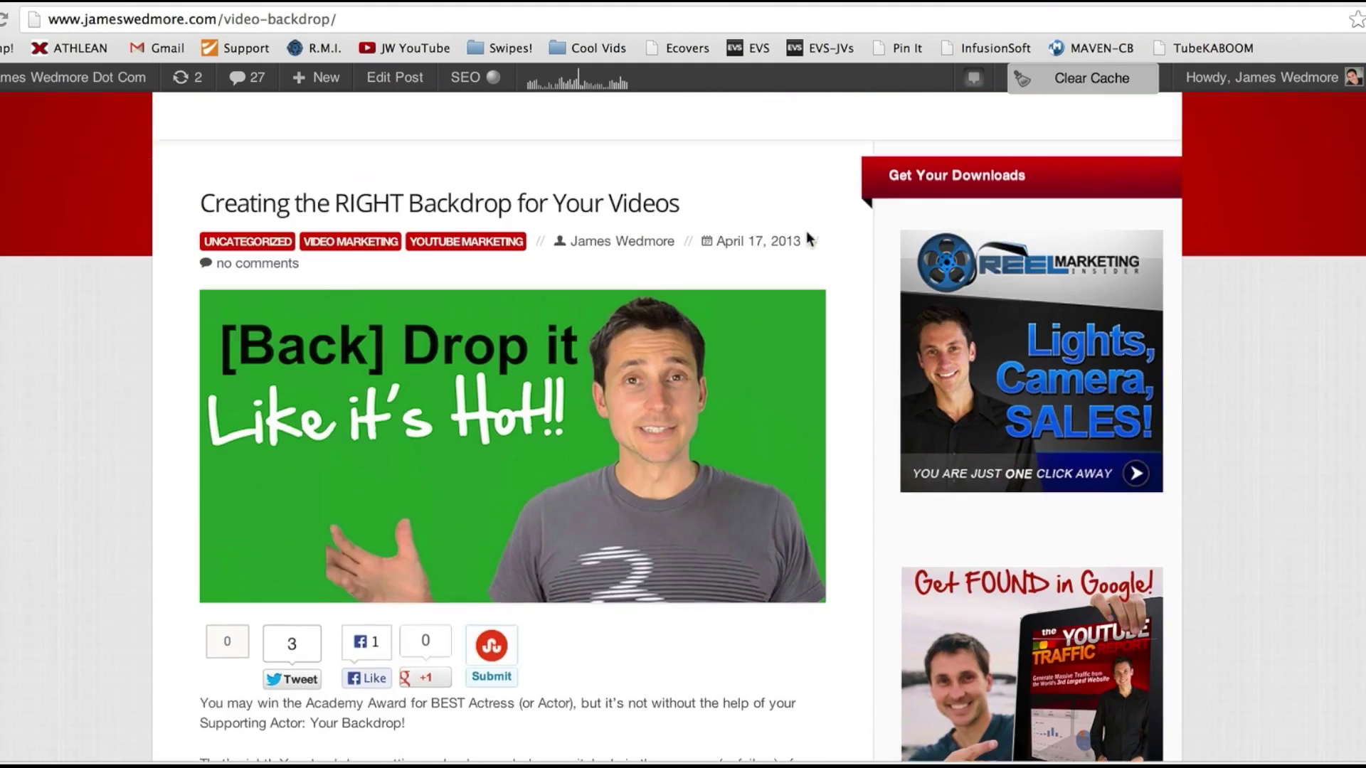
scroll(807, 235, down, 5)
scroll(806, 232, up, 5)
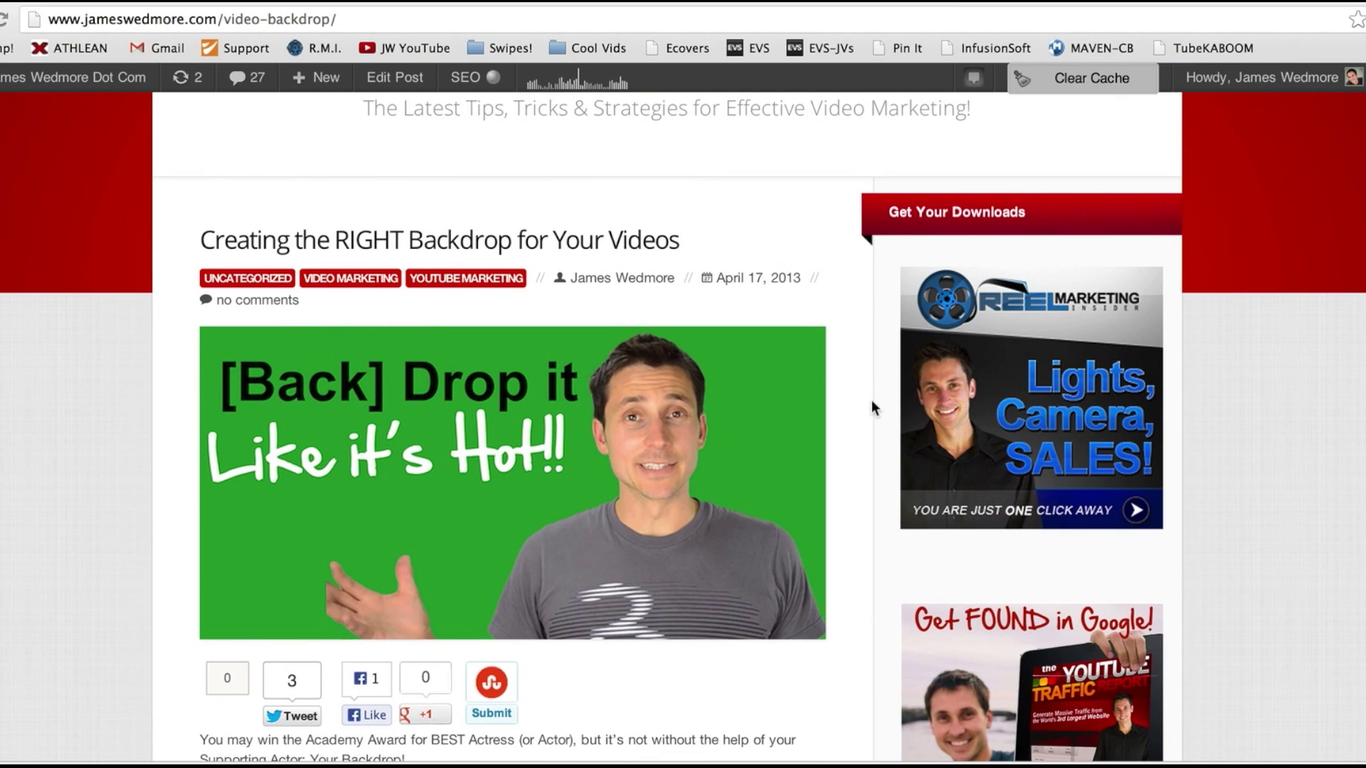
scroll(872, 400, down, 9)
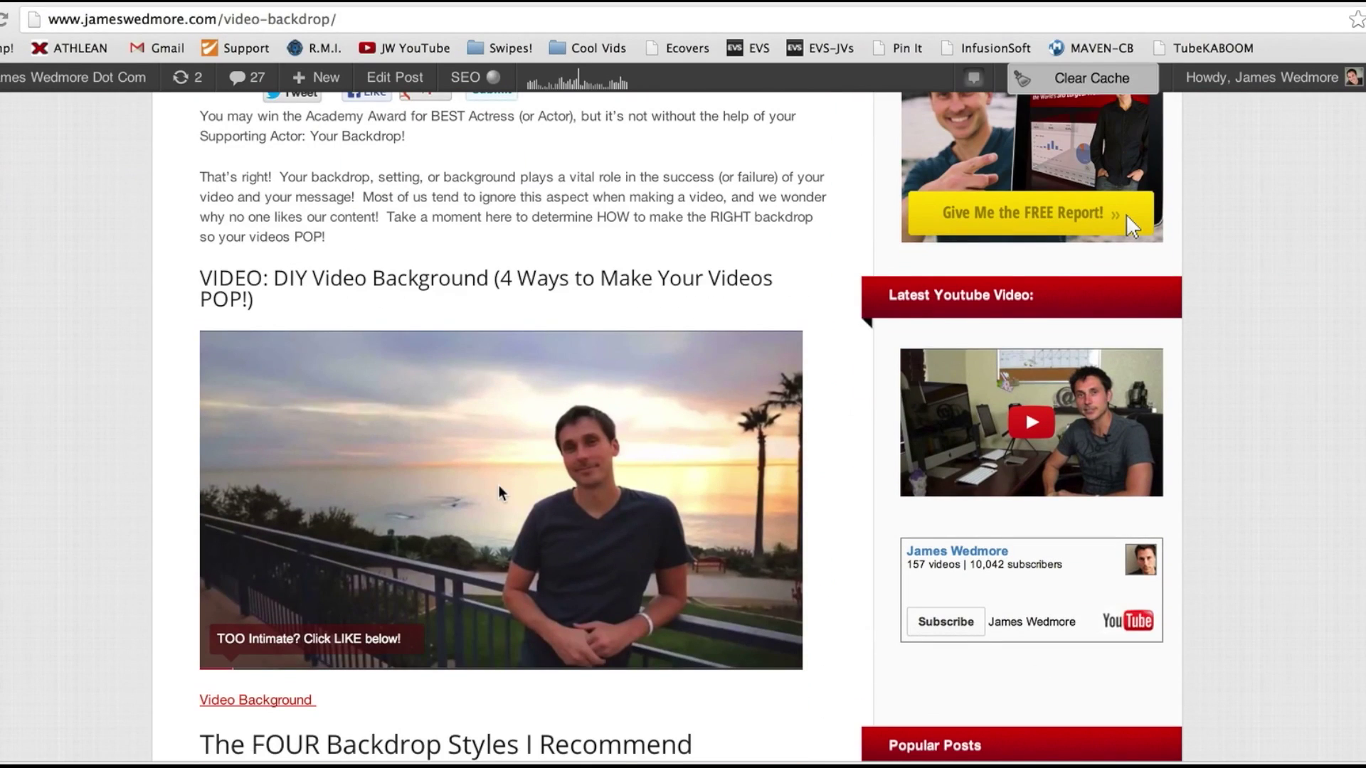
scroll(832, 338, up, 1)
scroll(820, 339, down, 3)
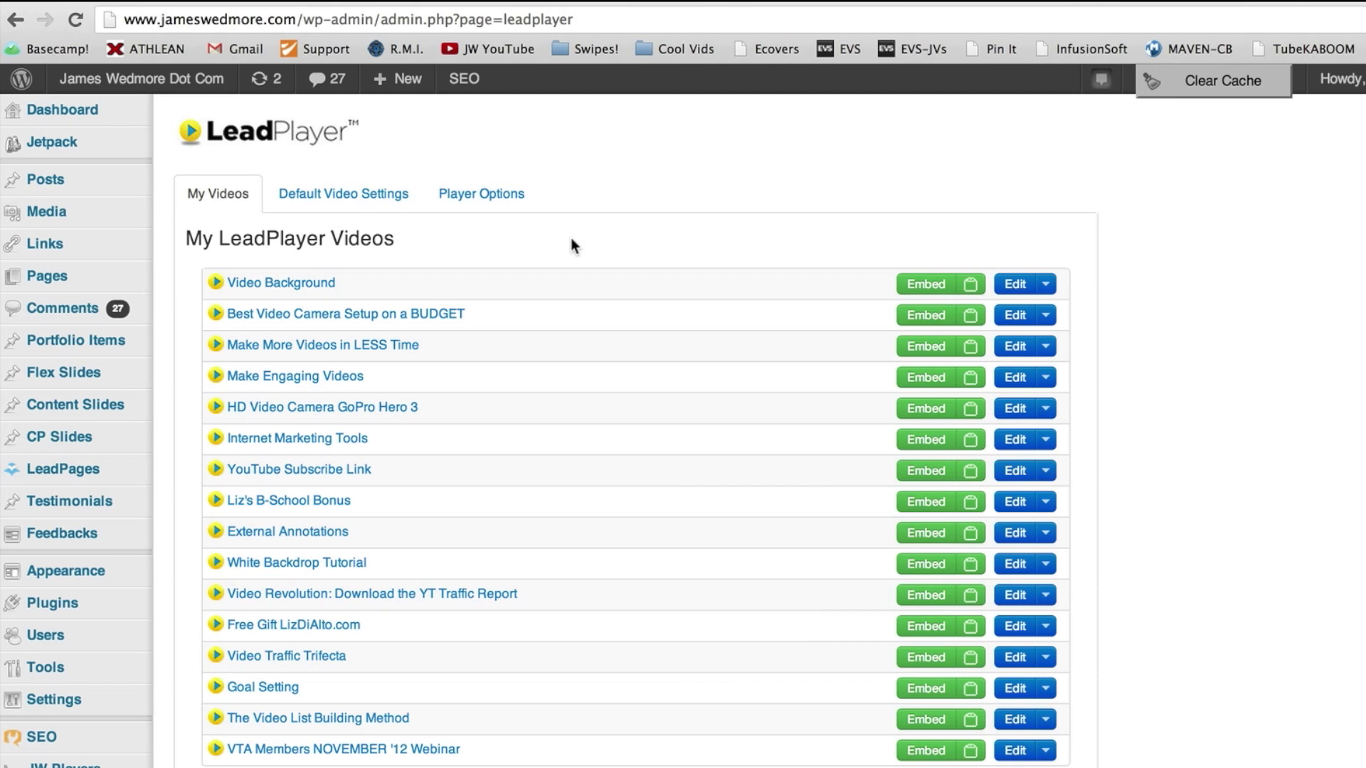
- Scroll the My LeadPlayer Videos list down to the pagination and Add New Video button
scroll(603, 465, down, 2)
scroll(604, 465, down, 5)
scroll(604, 469, up, 6)
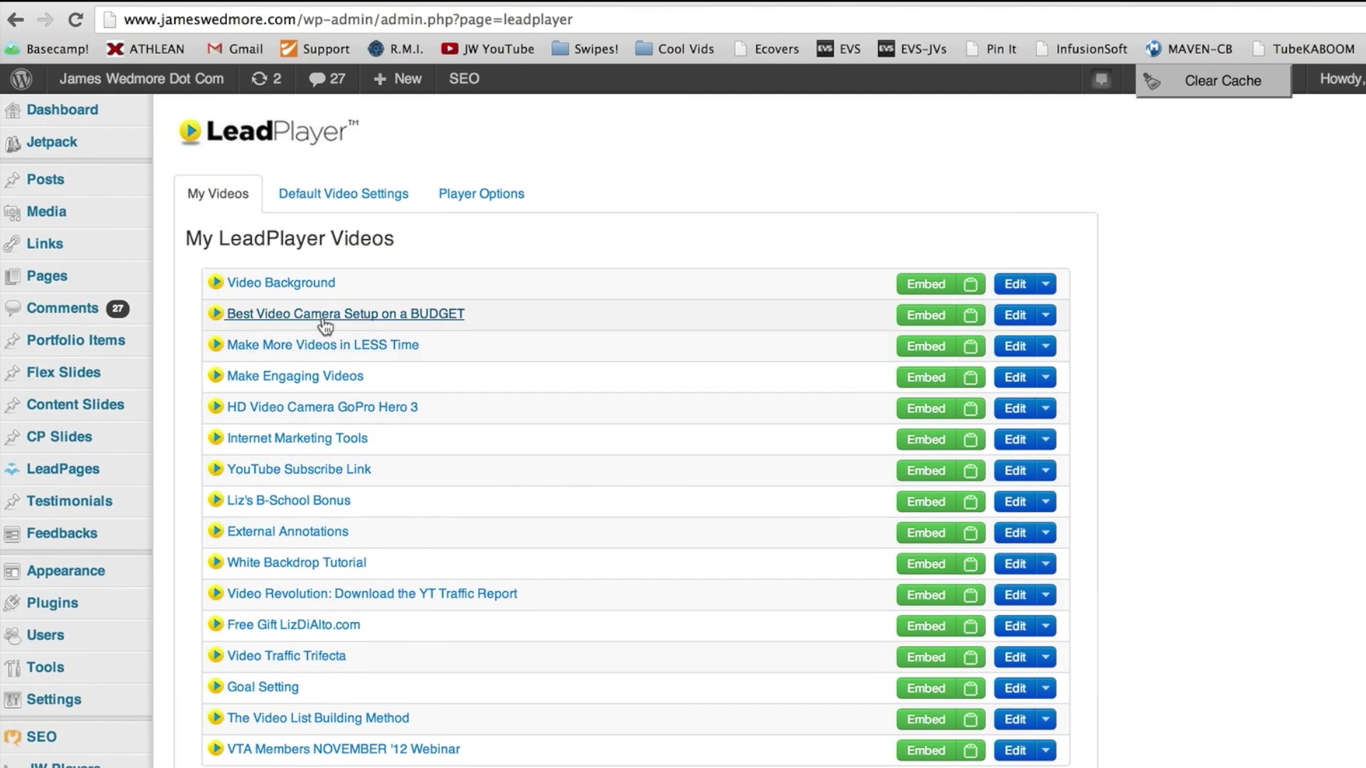
scroll(396, 644, down, 5)
scroll(398, 540, up, 4)
scroll(391, 372, up, 1)
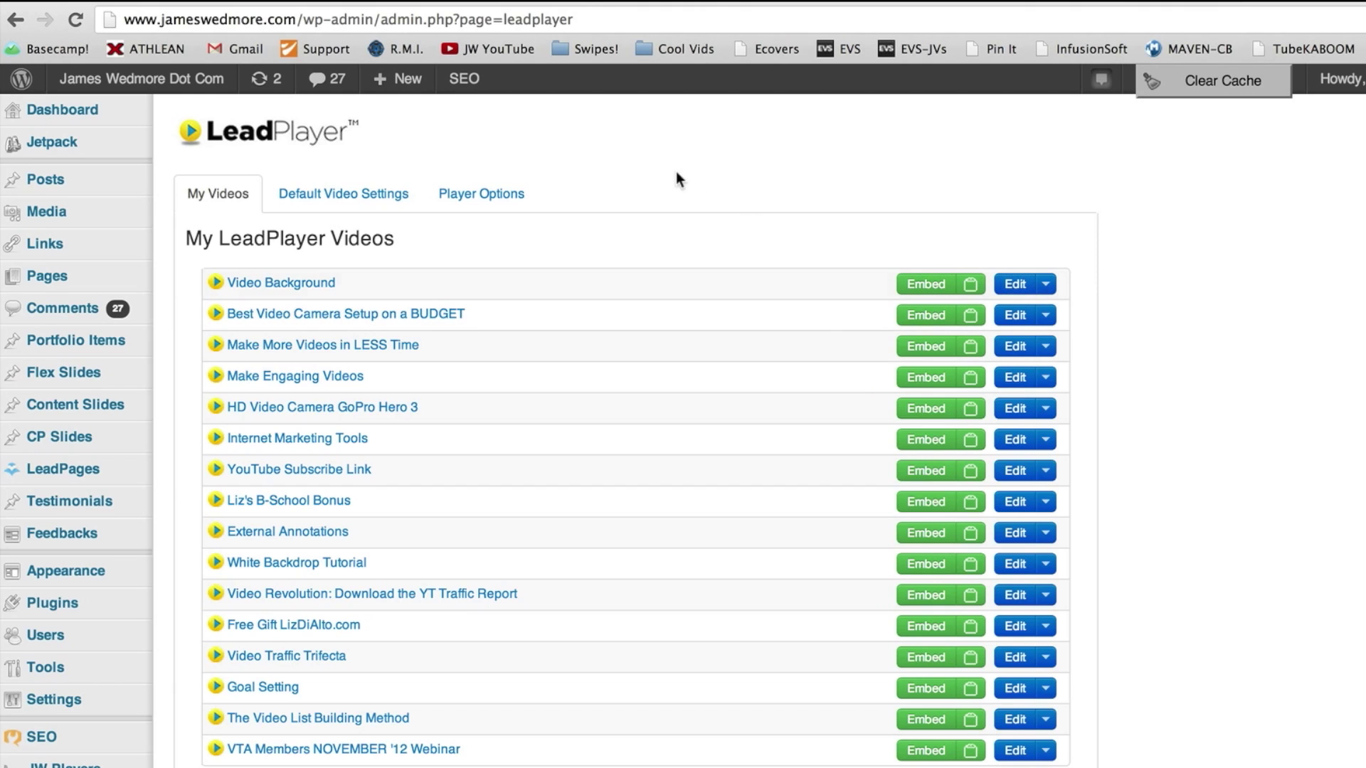
scroll(692, 234, down, 5)
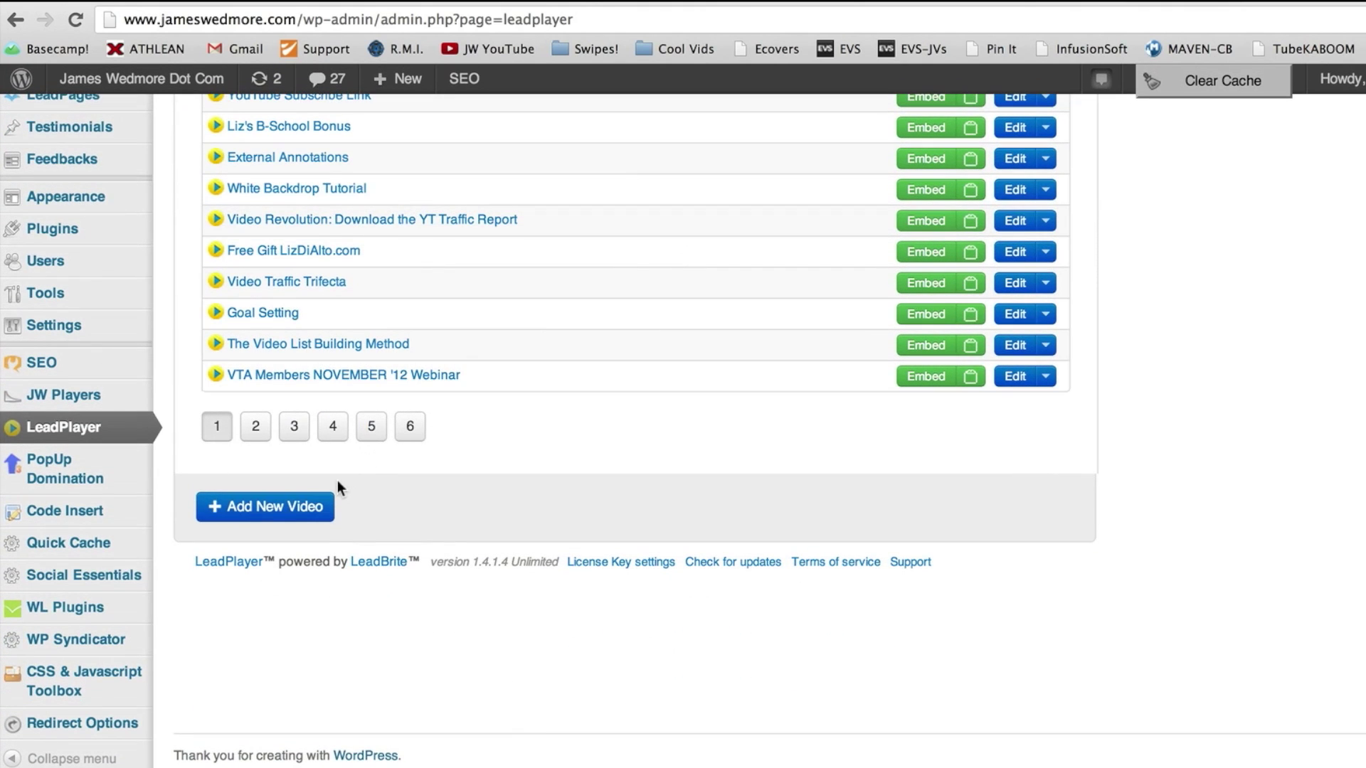
- Start a new LeadPlayer video titled 'Test 1' with description 'Test 2'
click(289, 511)
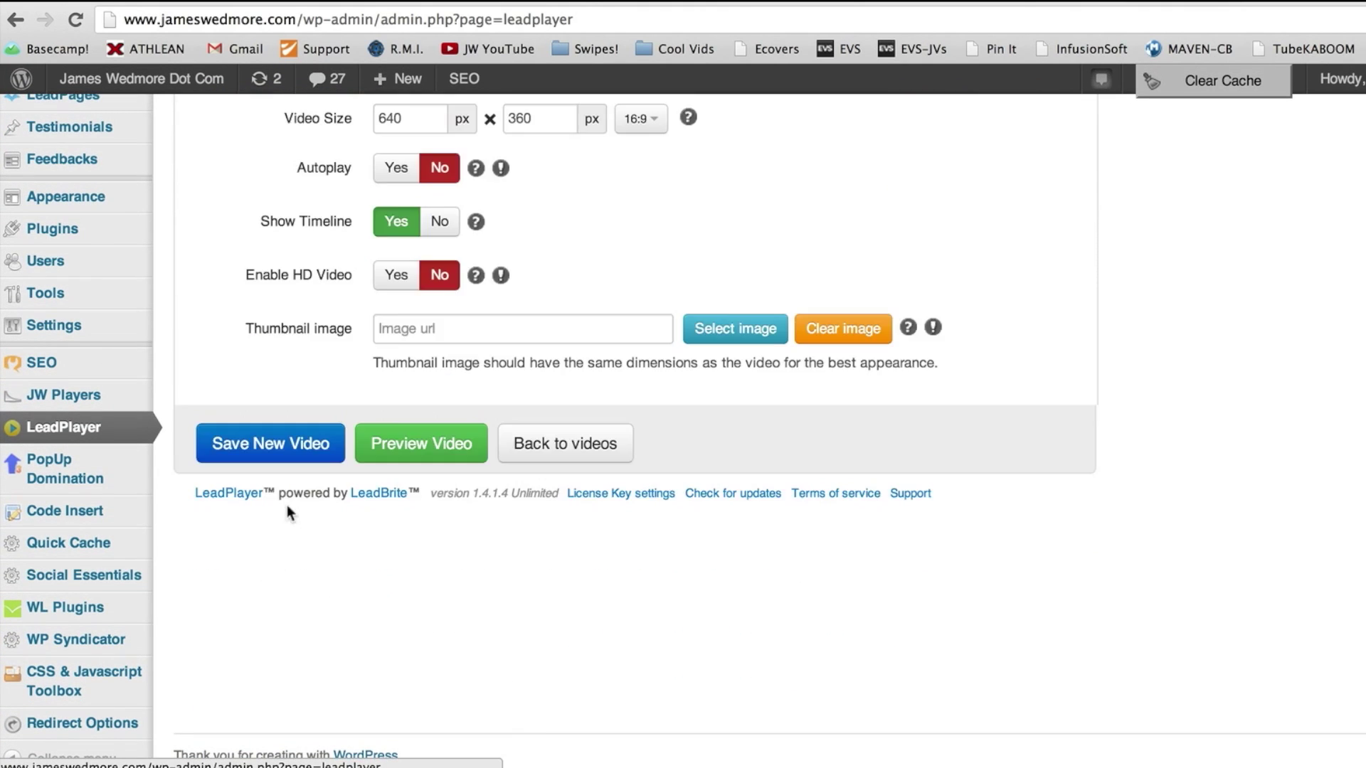
scroll(422, 377, up, 5)
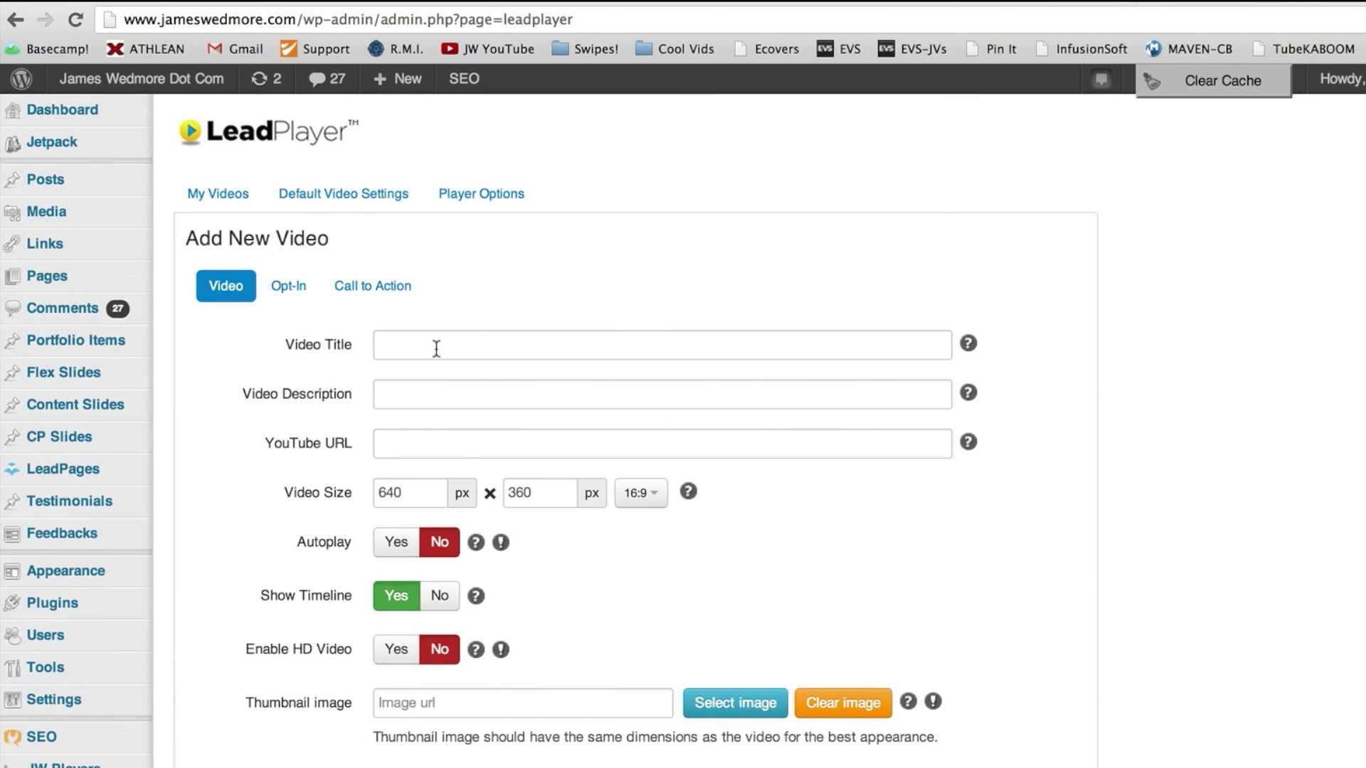
click(414, 346)
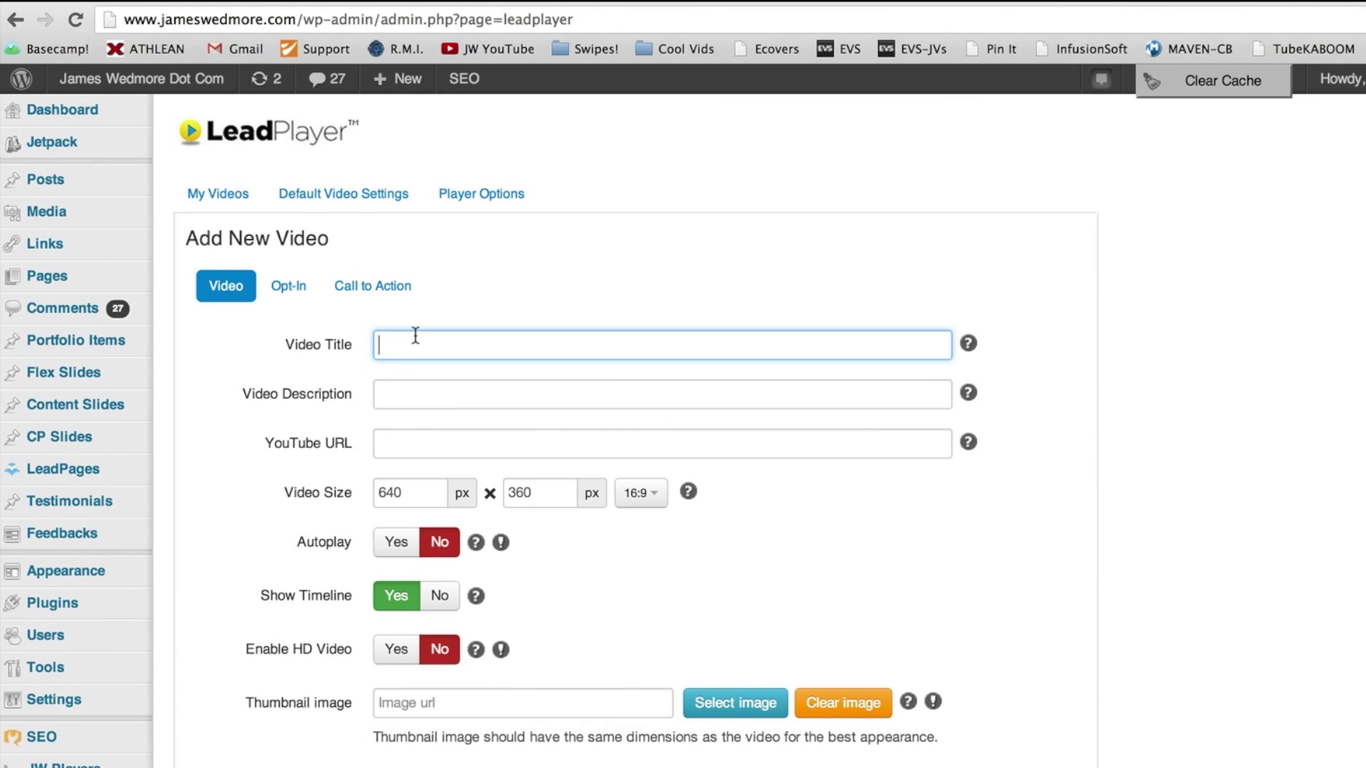
text(Test 1)
key(Tab)
text(Test 2)
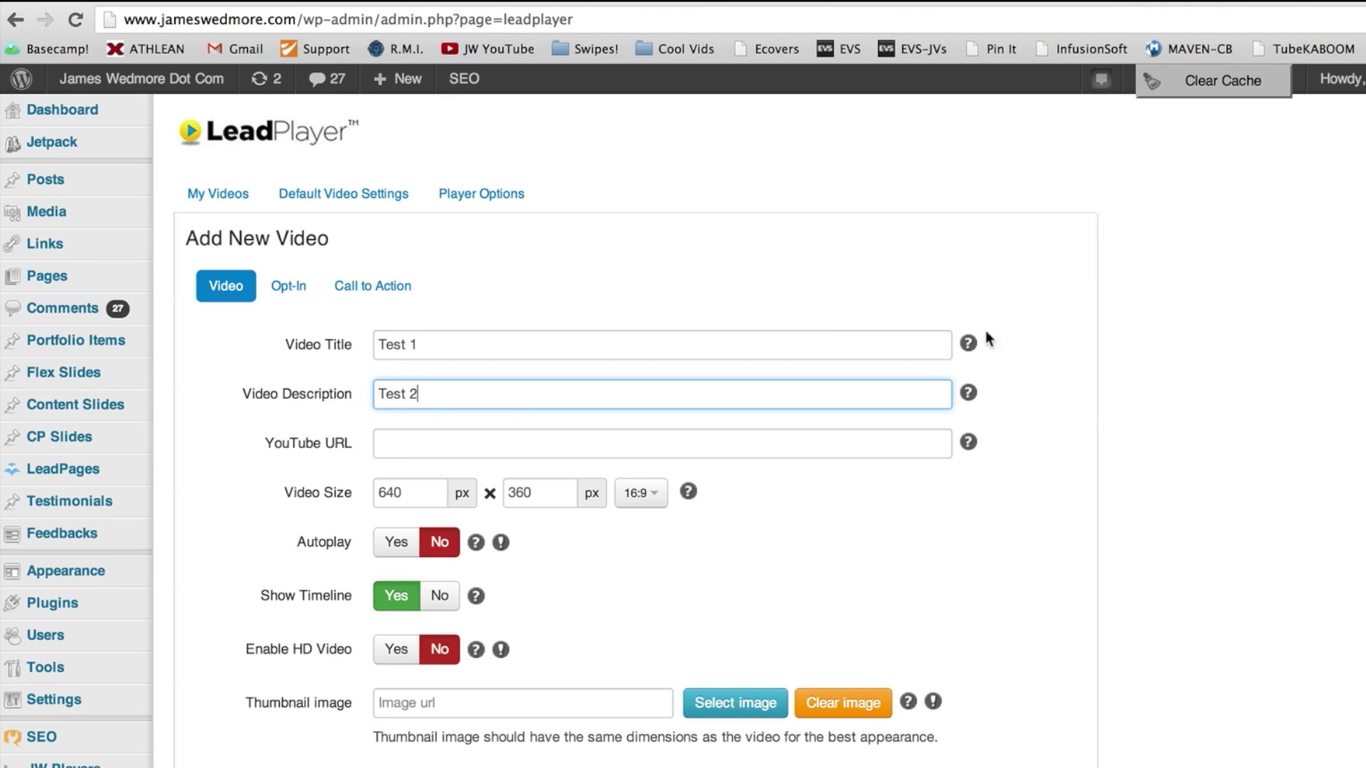
- Switch to the YouTube browser tab to find the video's address
mouse_move(969, 393)
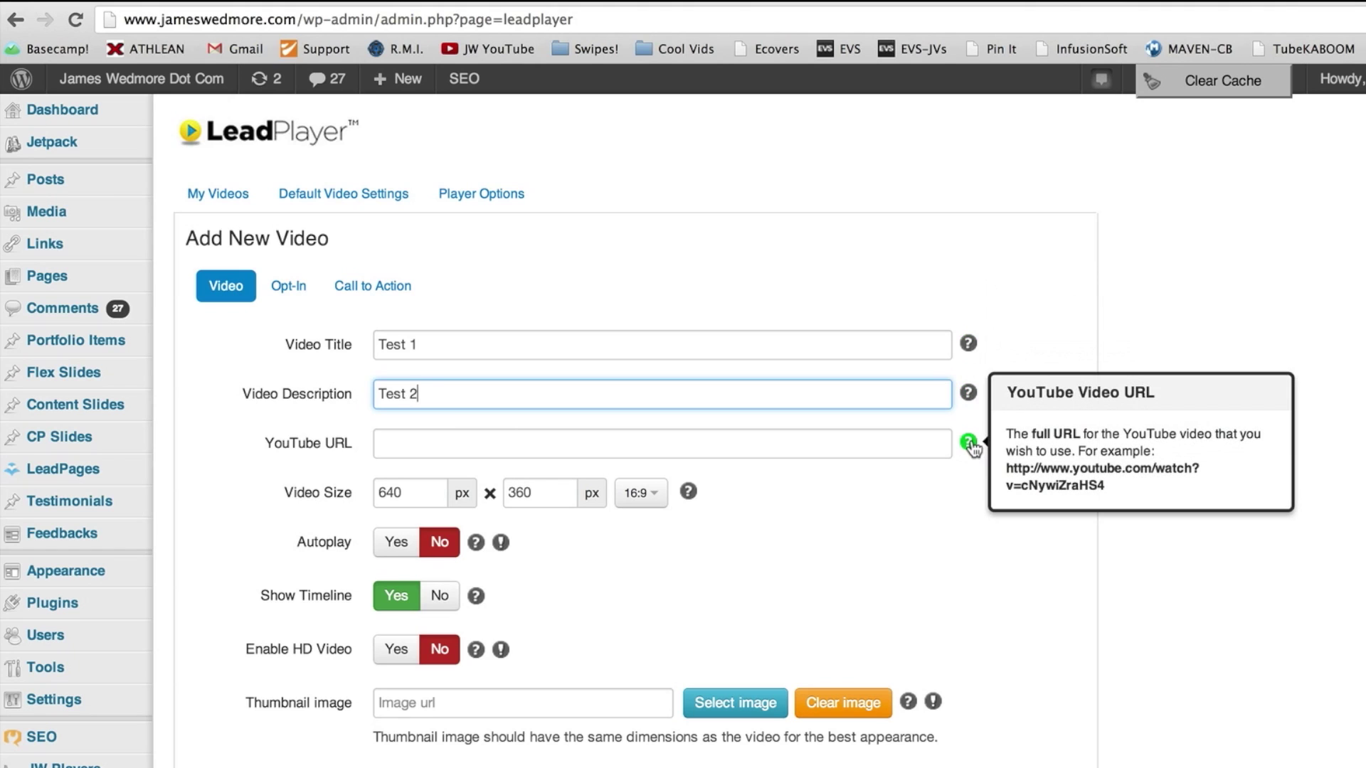
click(916, 444)
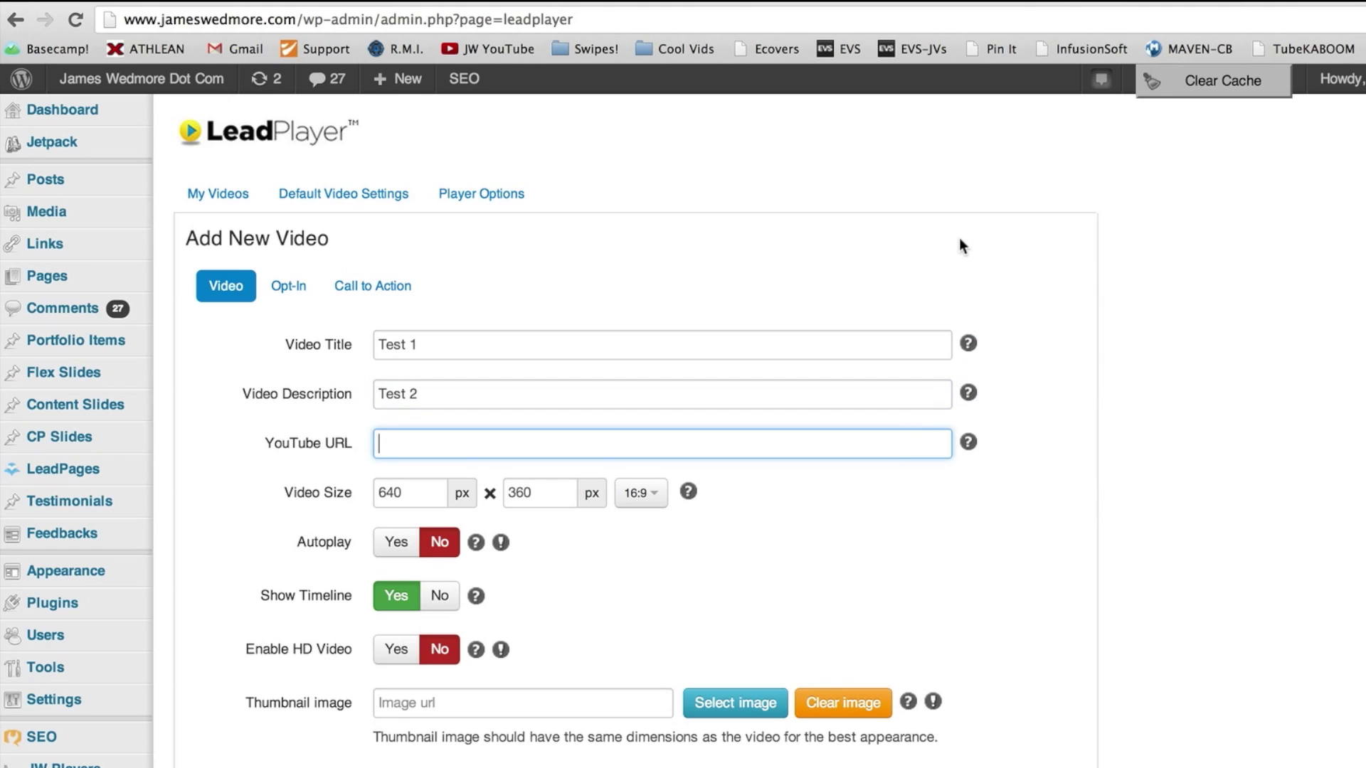
drag(268, 454, 361, 441)
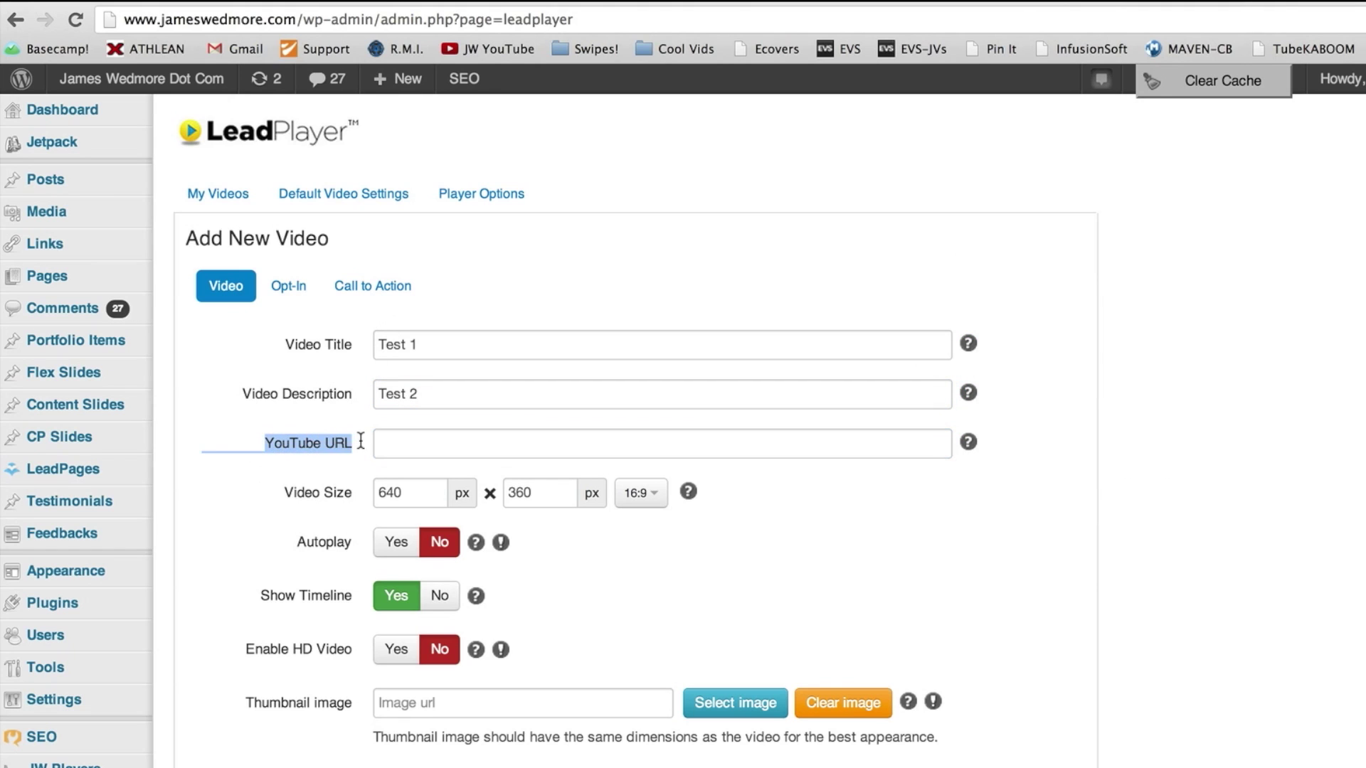
click(348, 378)
click(225, 3)
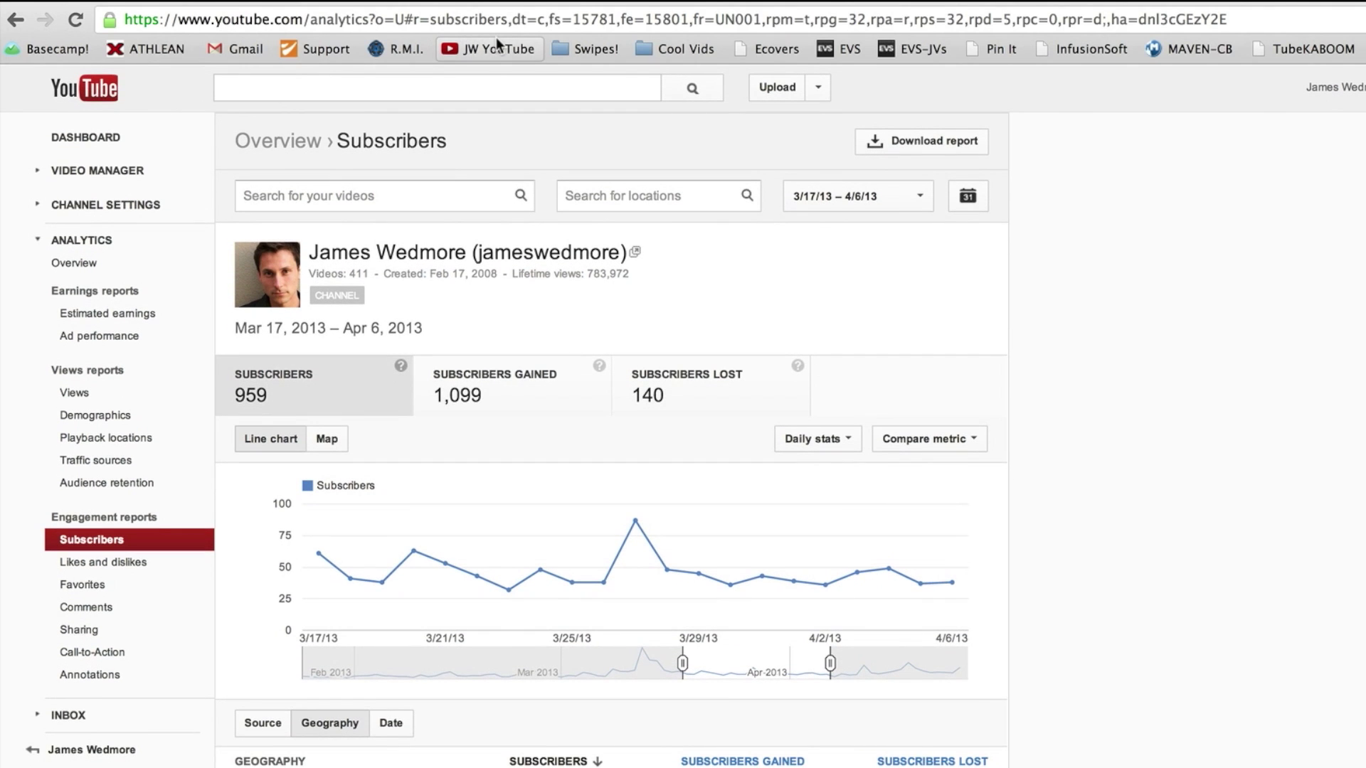
- Open the DIY Video Background video from the JW YouTube channel page
click(496, 42)
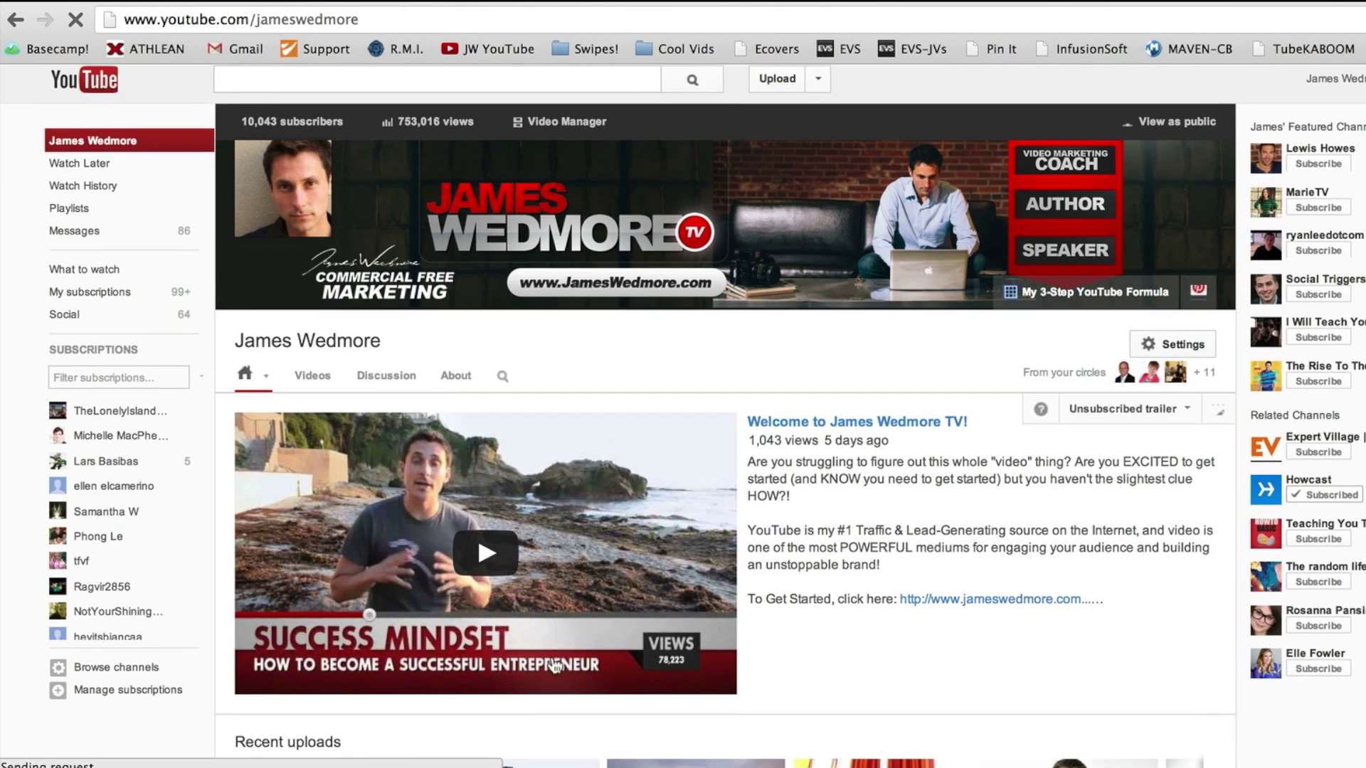
scroll(552, 747, down, 4)
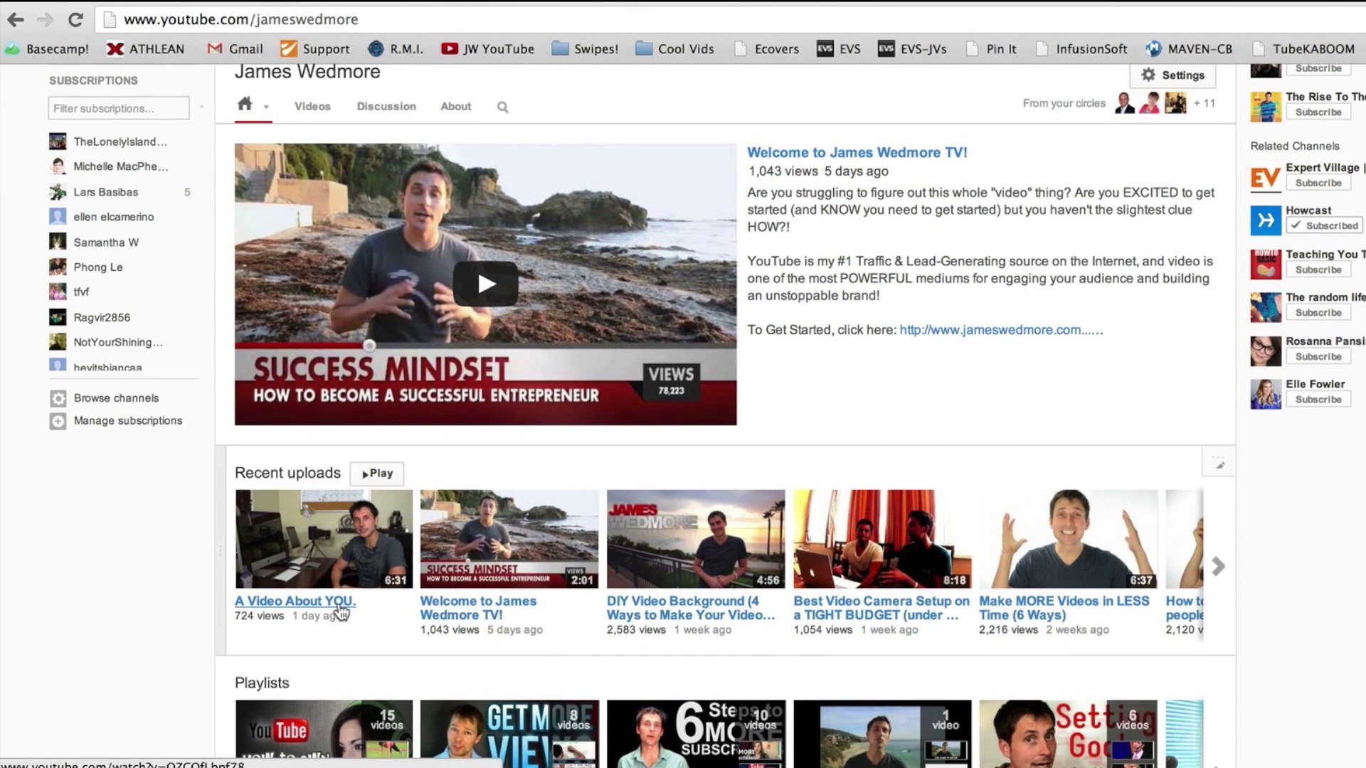
click(751, 607)
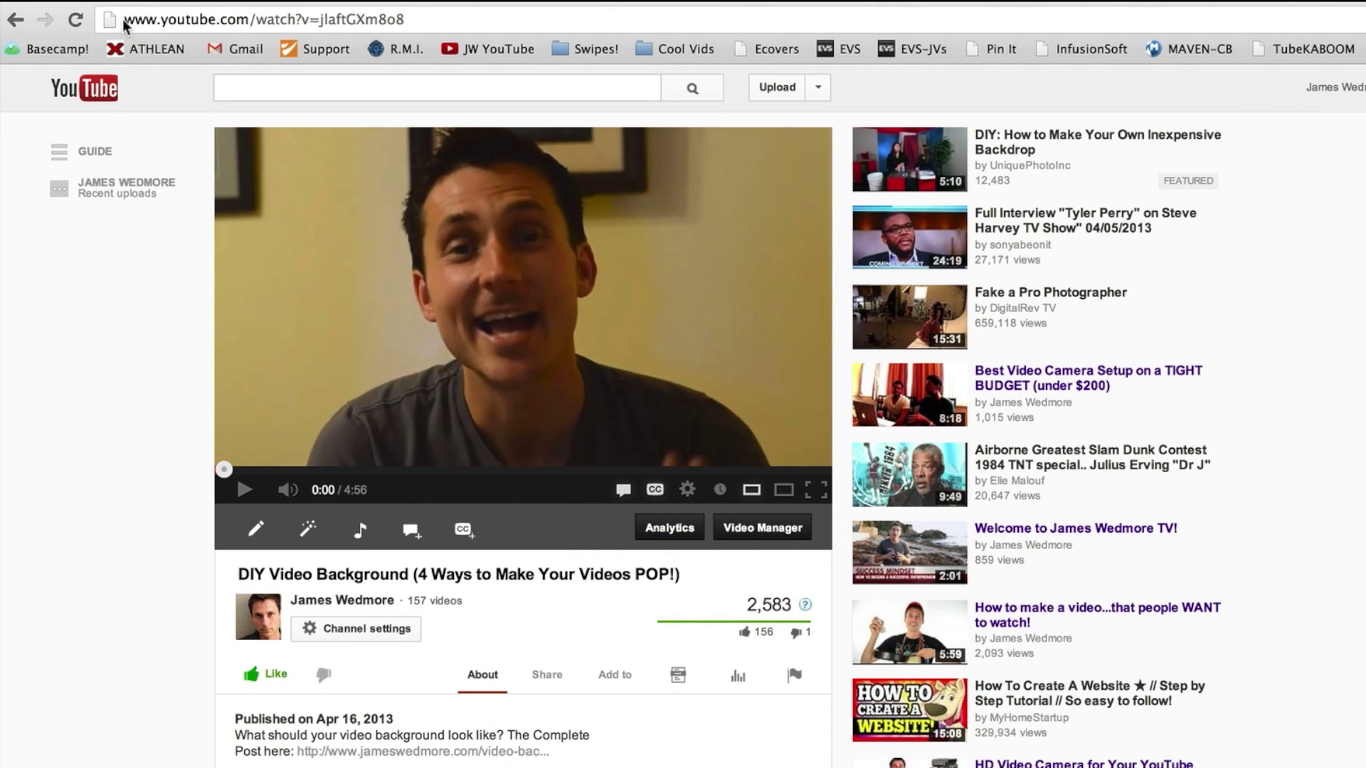
- Select the video's full page address (ID jlaftGXm8o8) ready for copying
drag(124, 19, 420, 25)
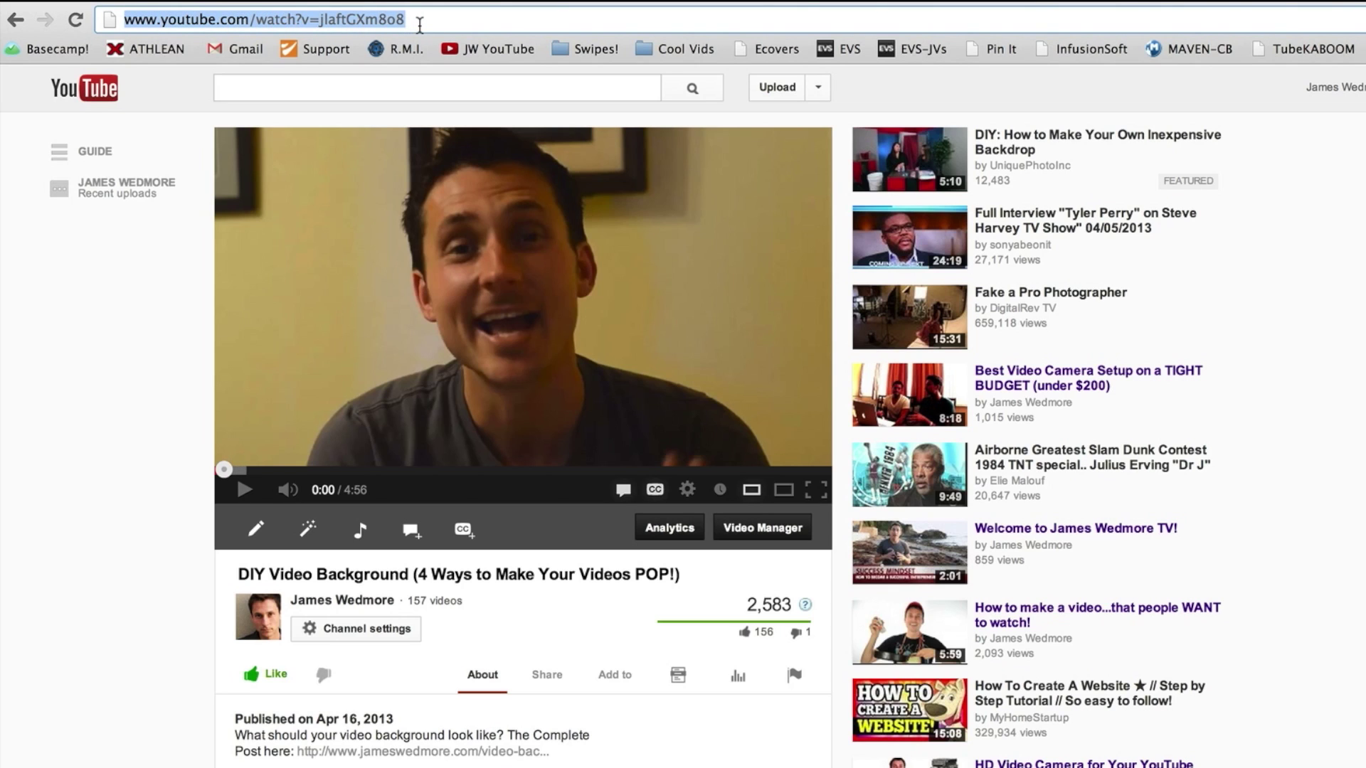
double_click(420, 25)
triple_click(420, 25)
scroll(659, 526, down, 3)
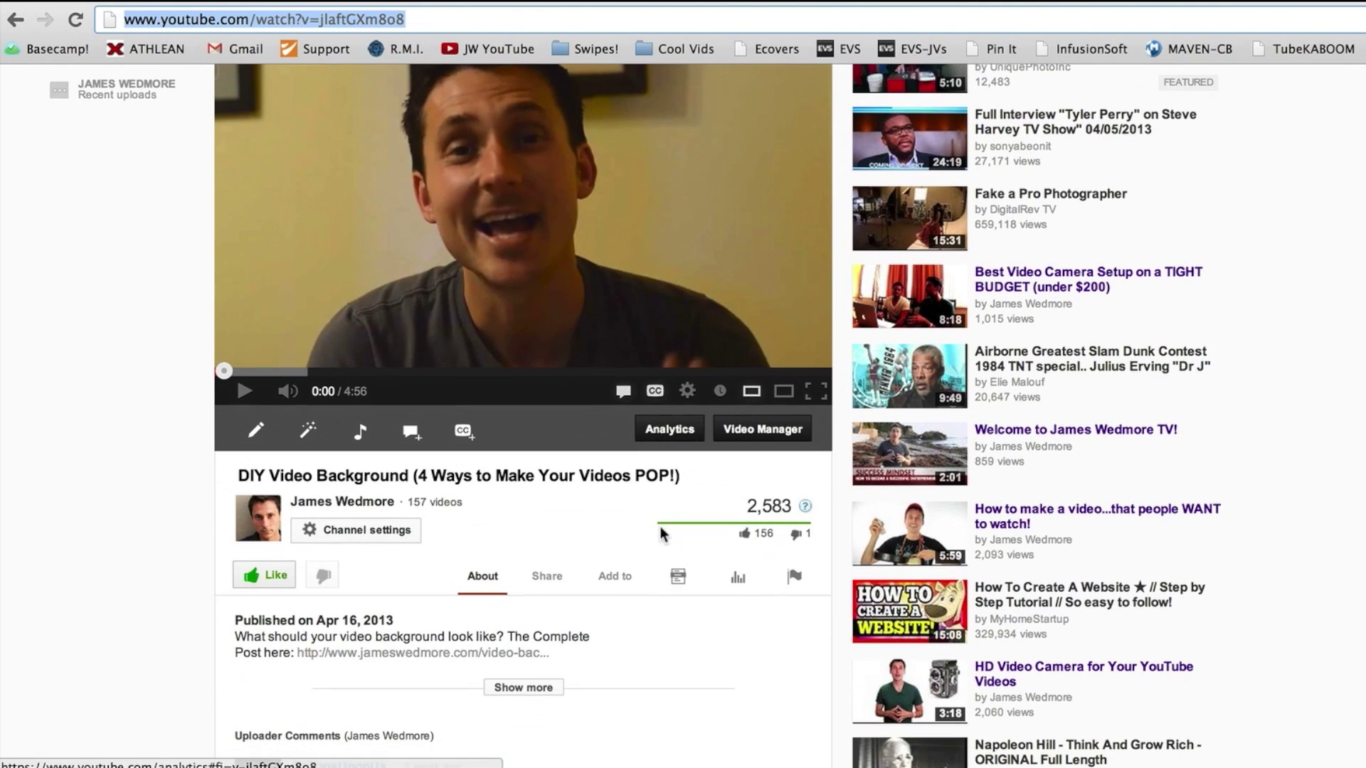
click(547, 577)
scroll(557, 575, down, 3)
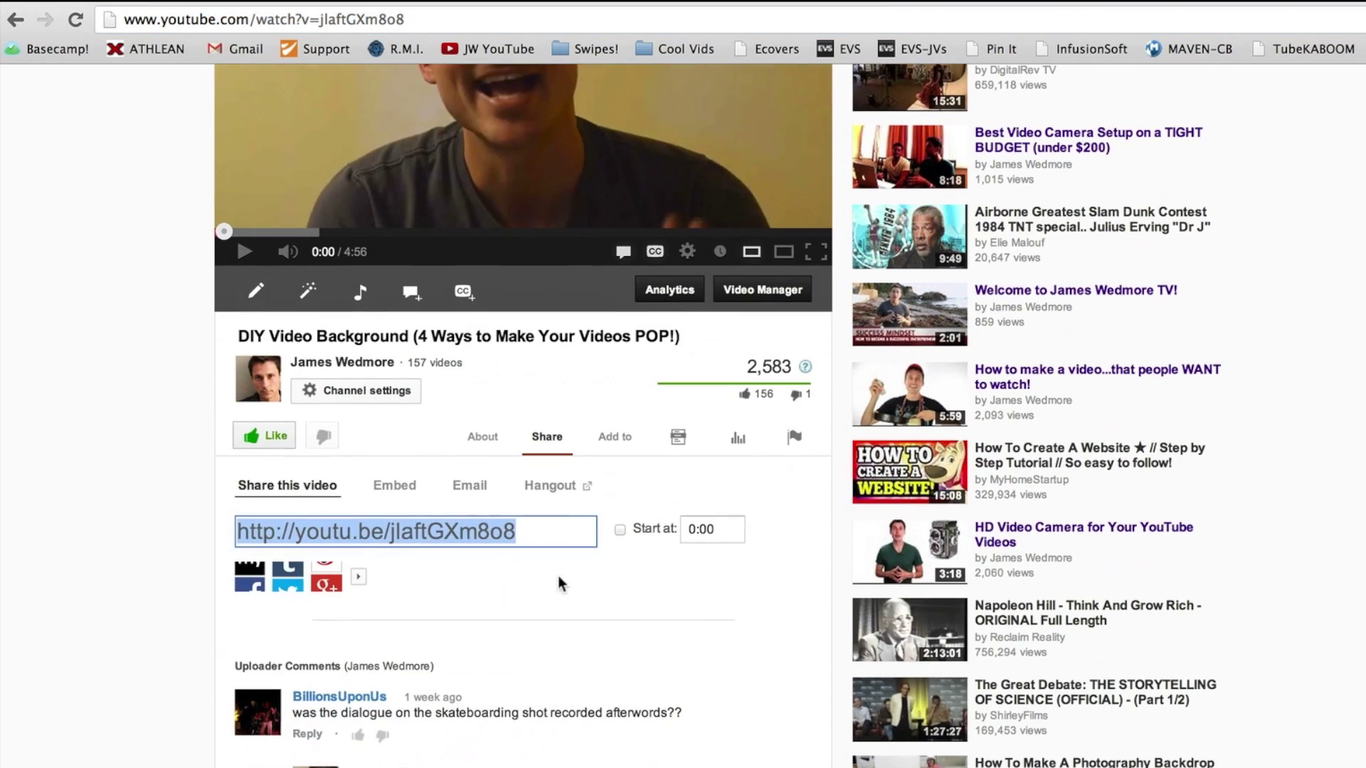
click(358, 532)
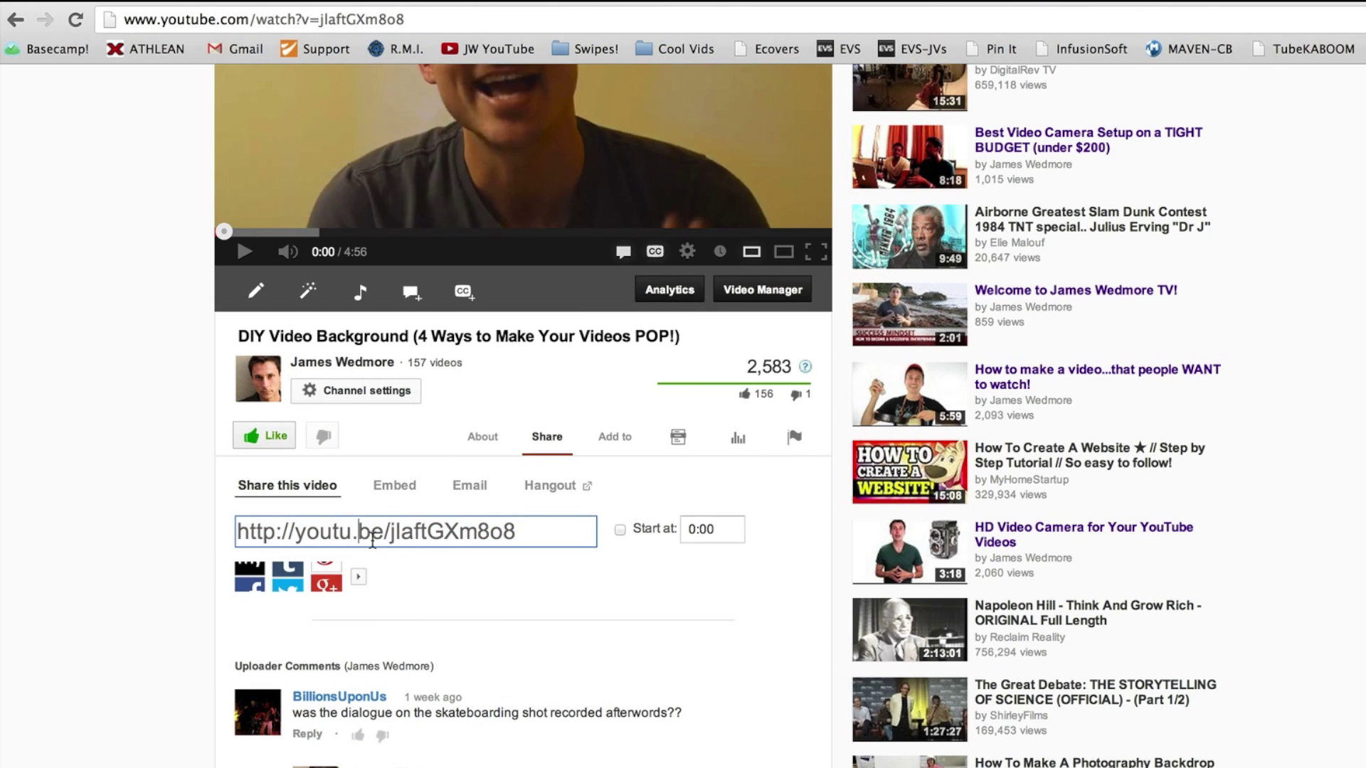
click(232, 19)
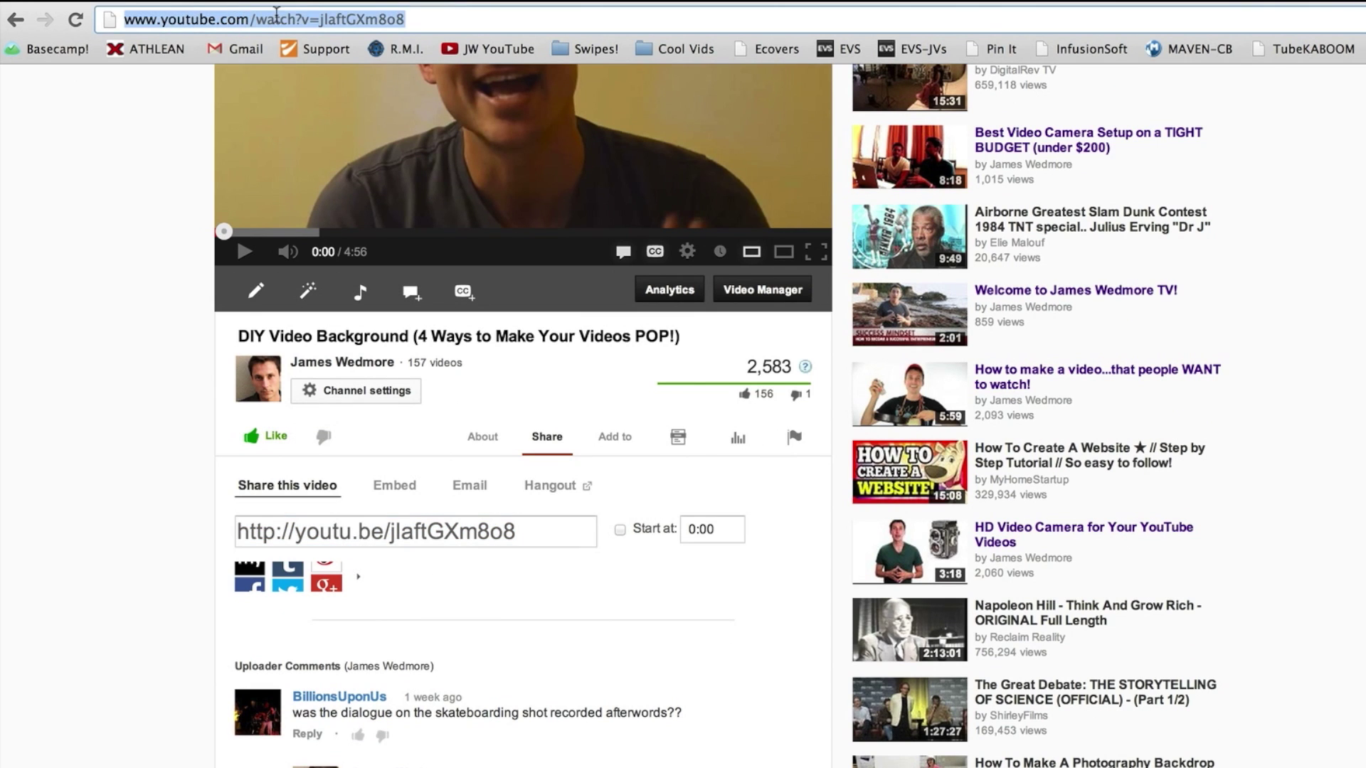
- Paste the copied YouTube address into the YouTube URL field and keep the 16:9 aspect ratio
key(ctrl+c)
key(ctrl+Tab)
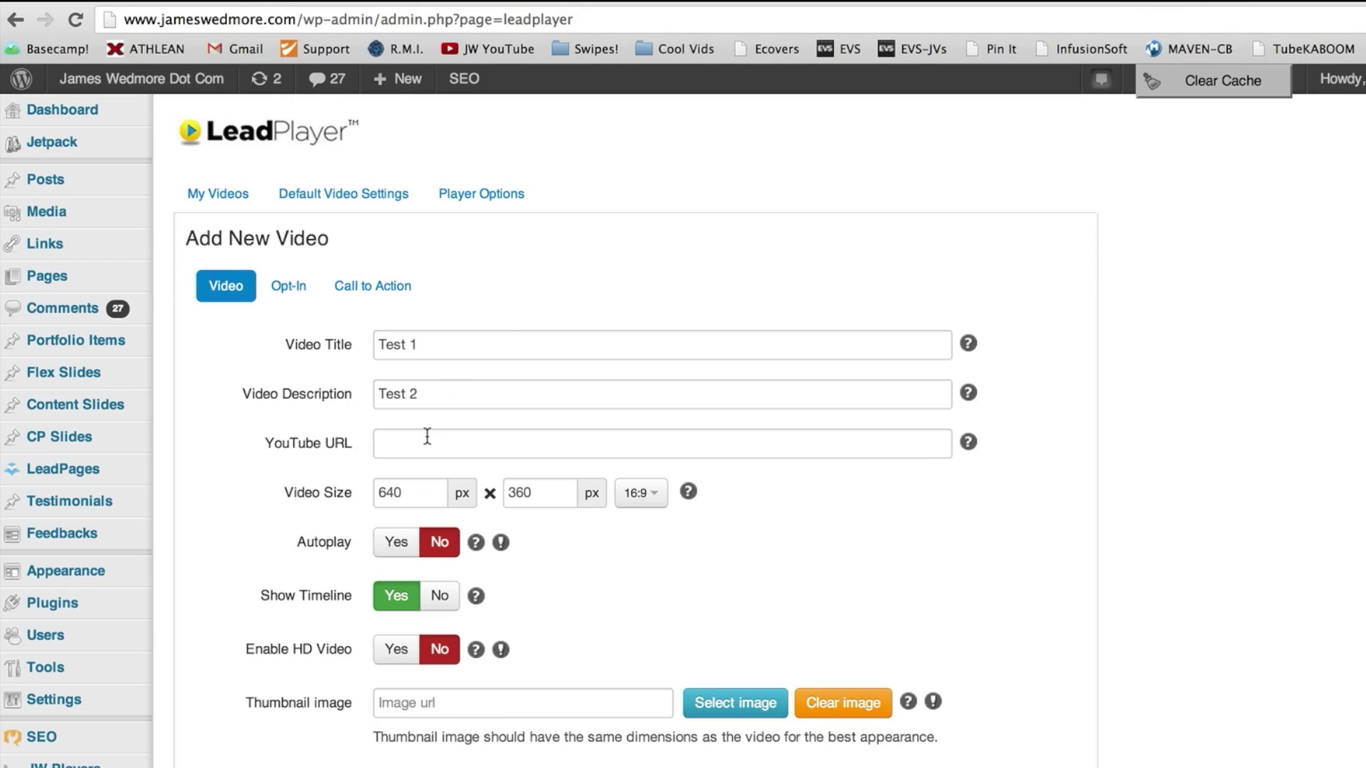
click(425, 438)
key(ctrl+v)
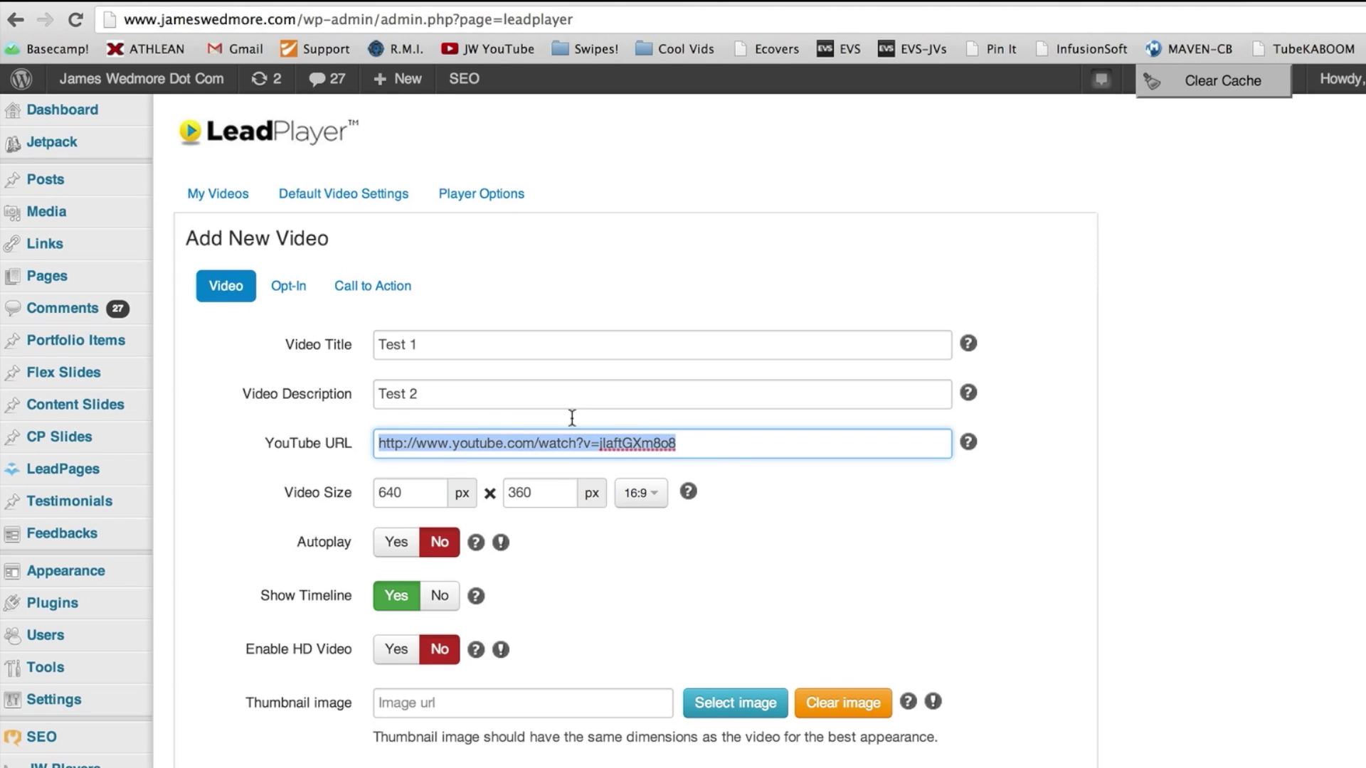
drag(711, 452, 537, 413)
click(653, 498)
click(810, 532)
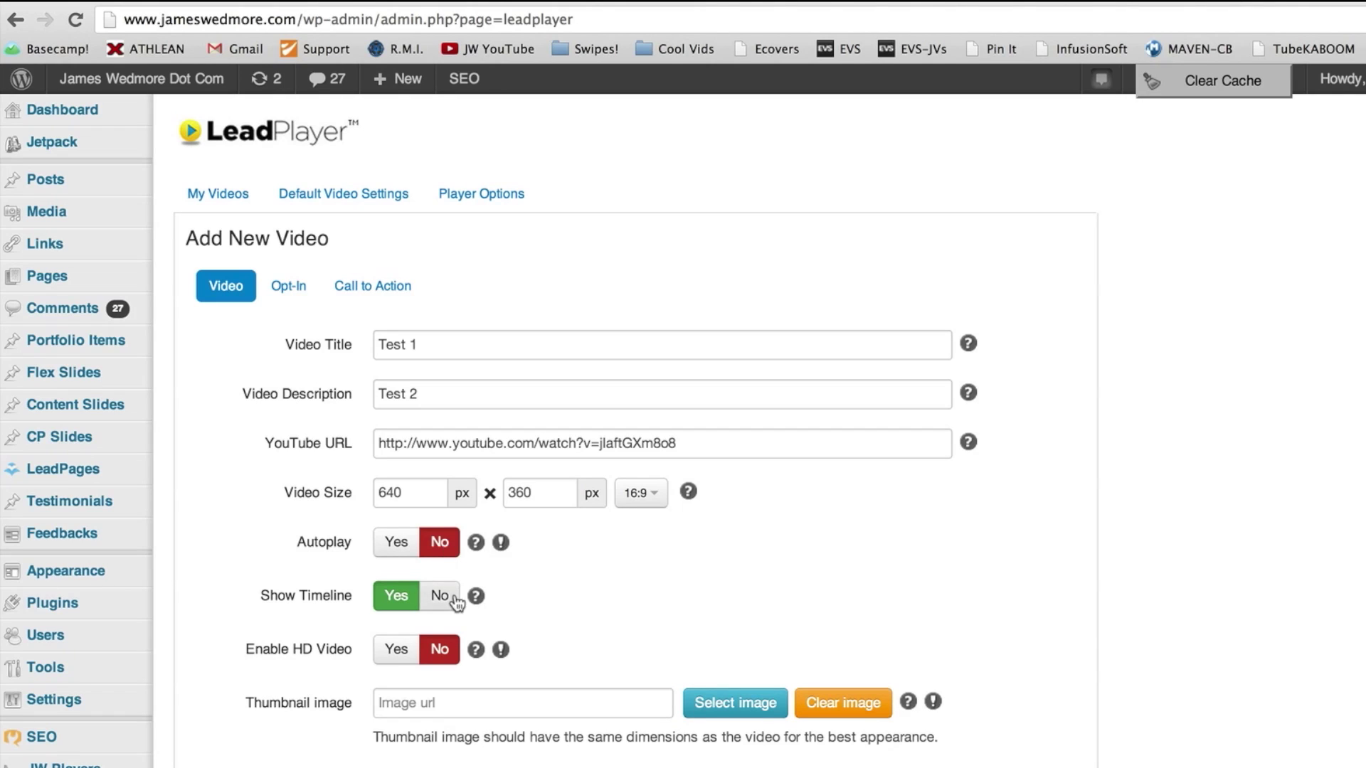
- Save the new Test 1 video and check its loaded YouTube preview
scroll(459, 596, down, 3)
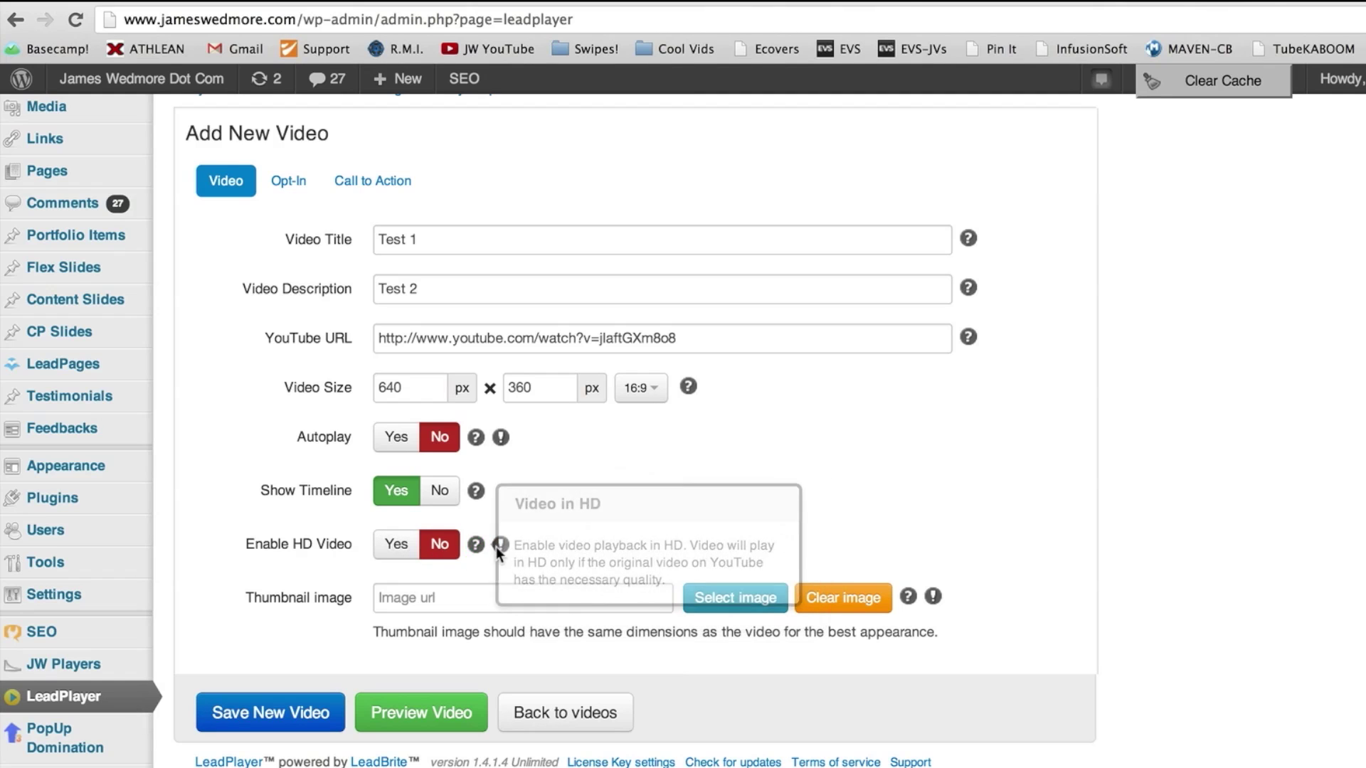
click(467, 601)
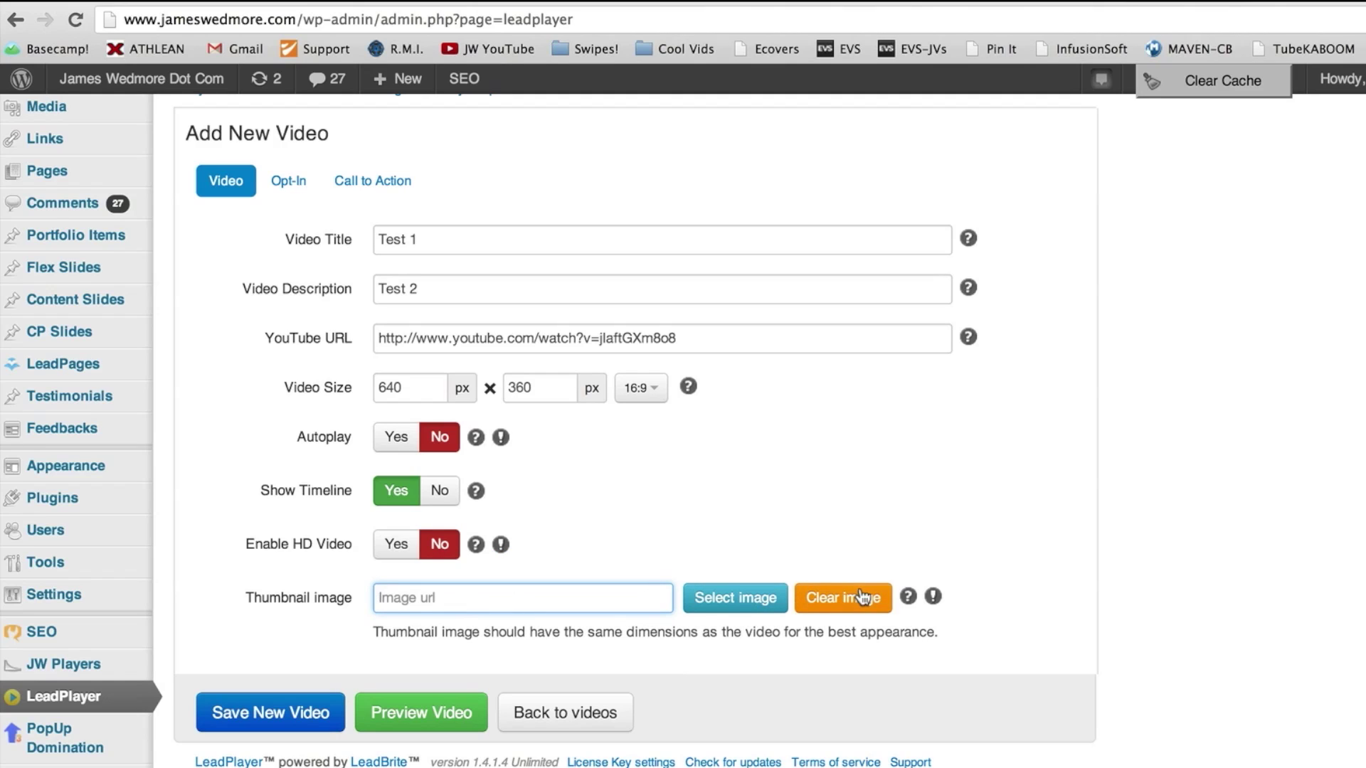
click(756, 604)
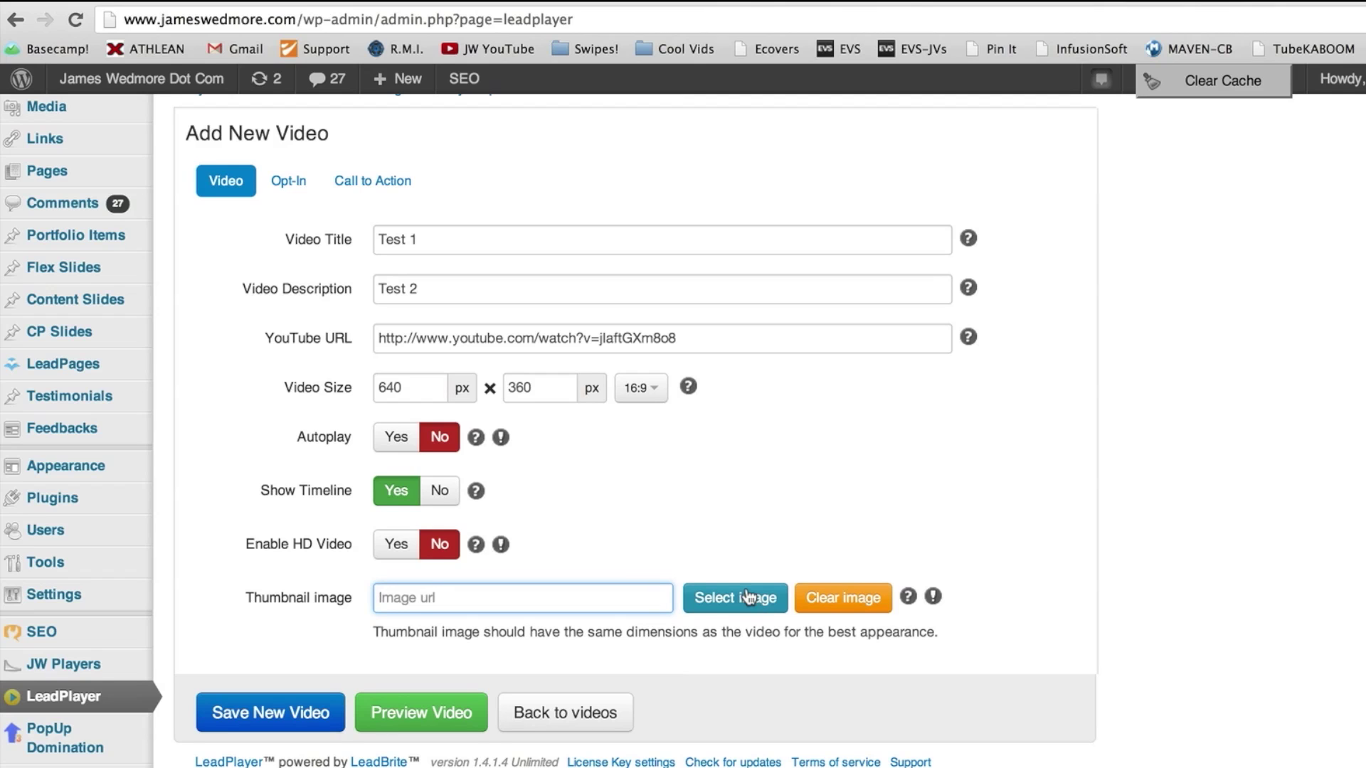
scroll(749, 596, down, 1)
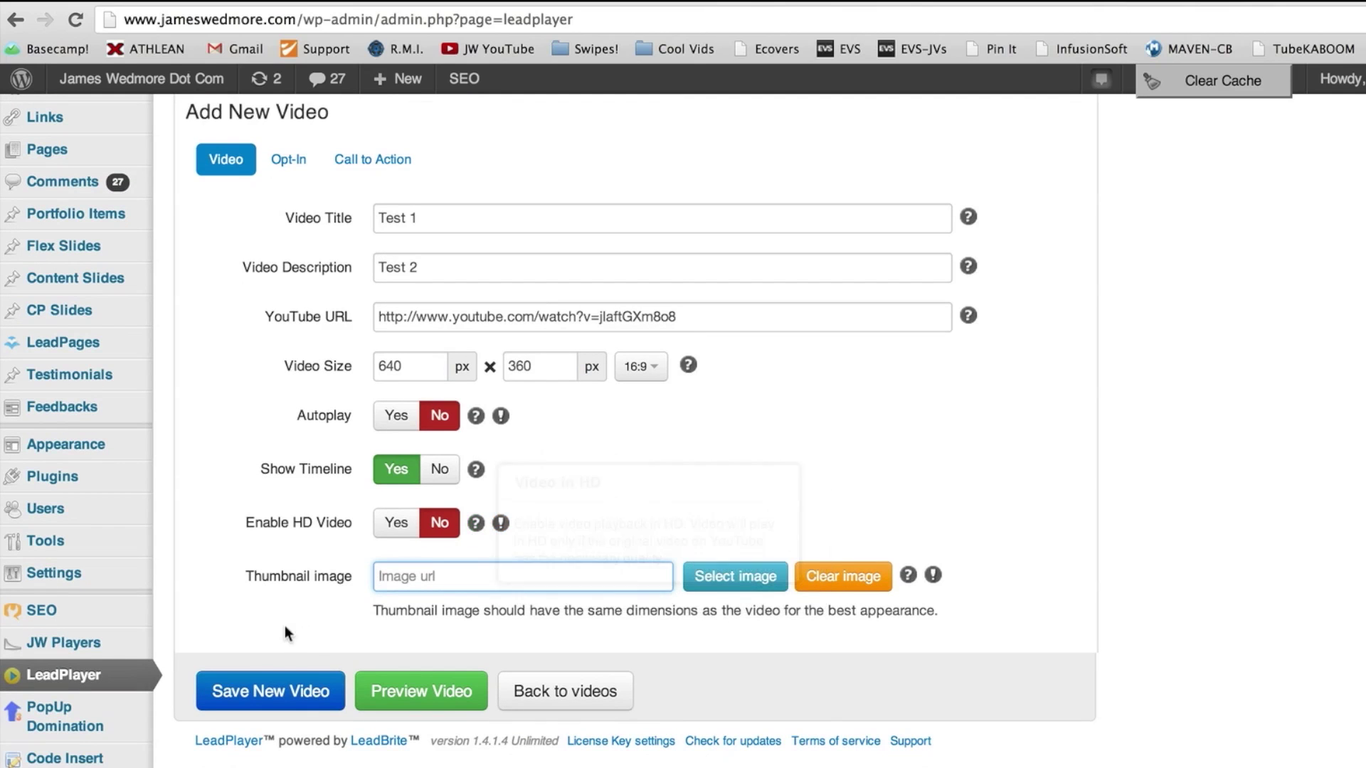
click(292, 691)
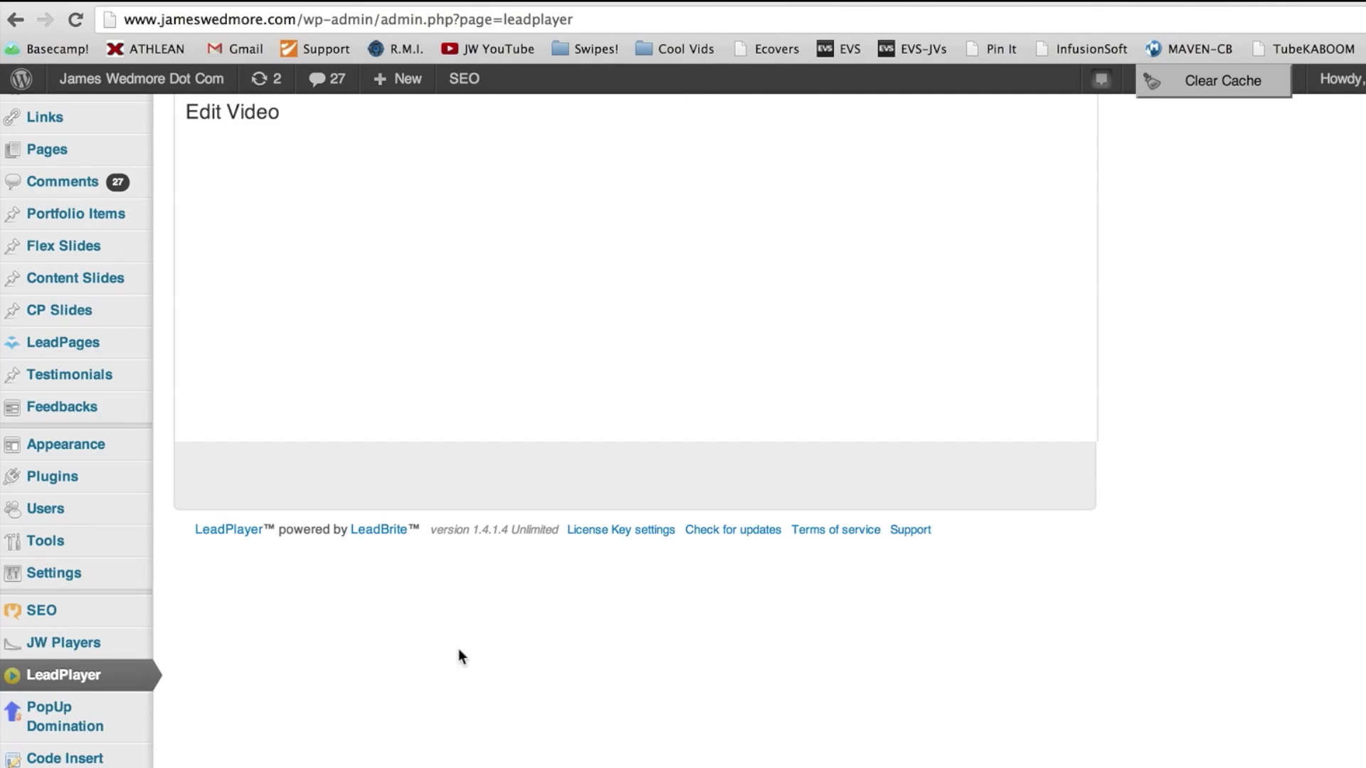
scroll(823, 597, up, 3)
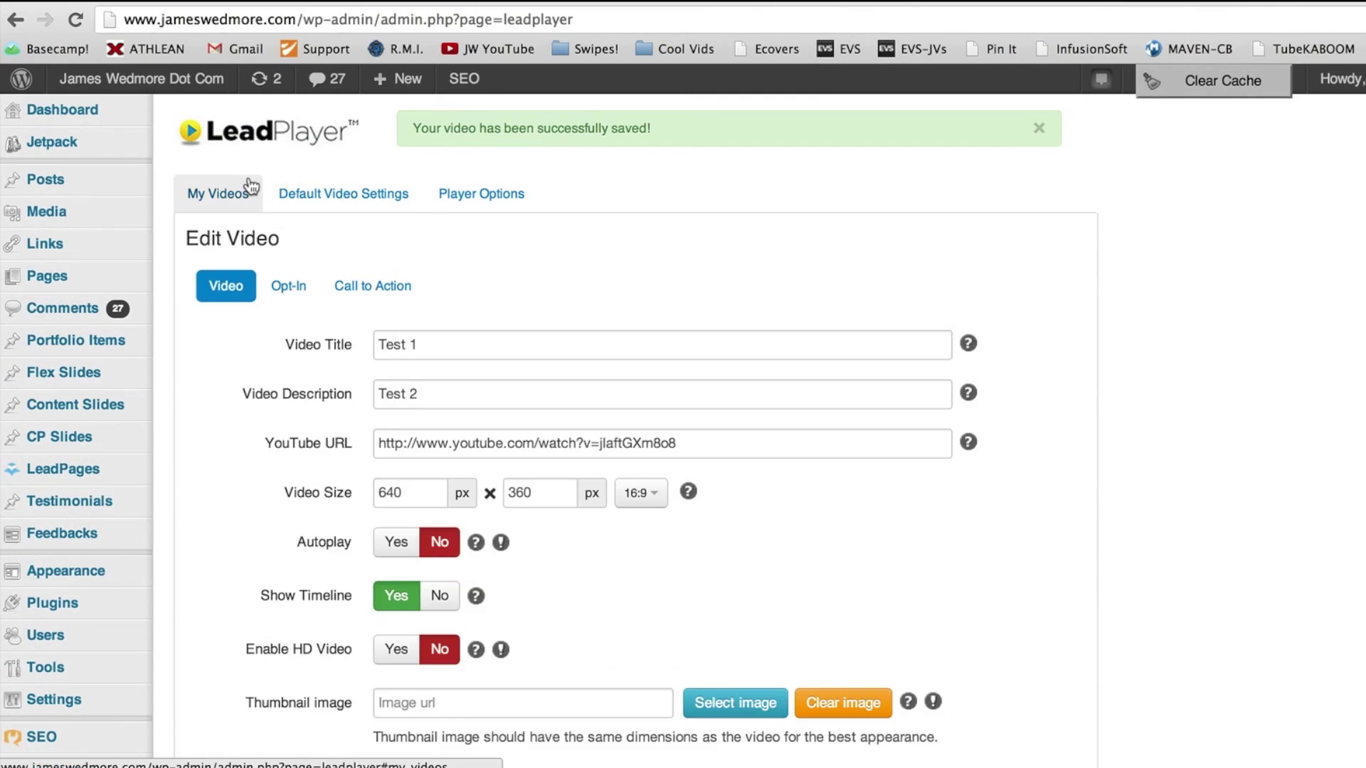
scroll(672, 427, down, 3)
- Preview the saved Test 1 video, play it, and close the preview window
click(367, 452)
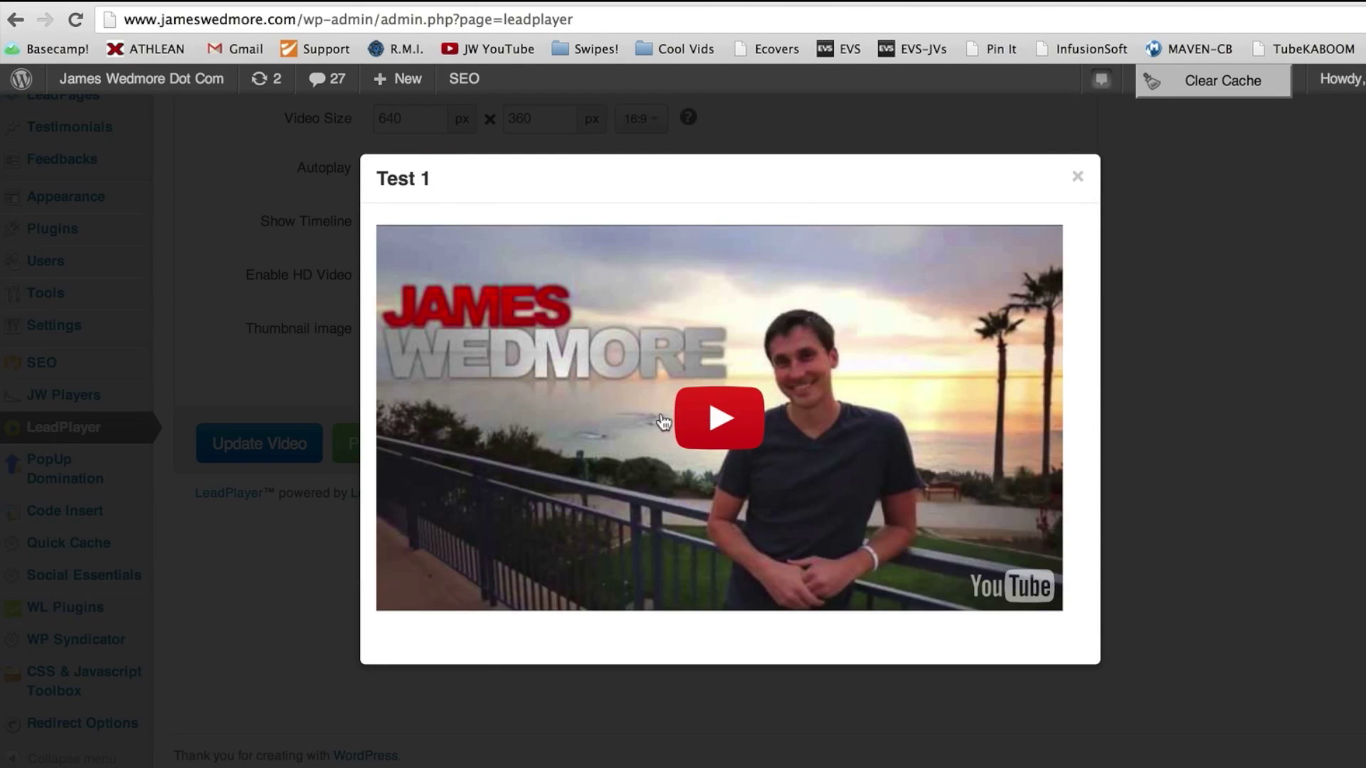
click(719, 417)
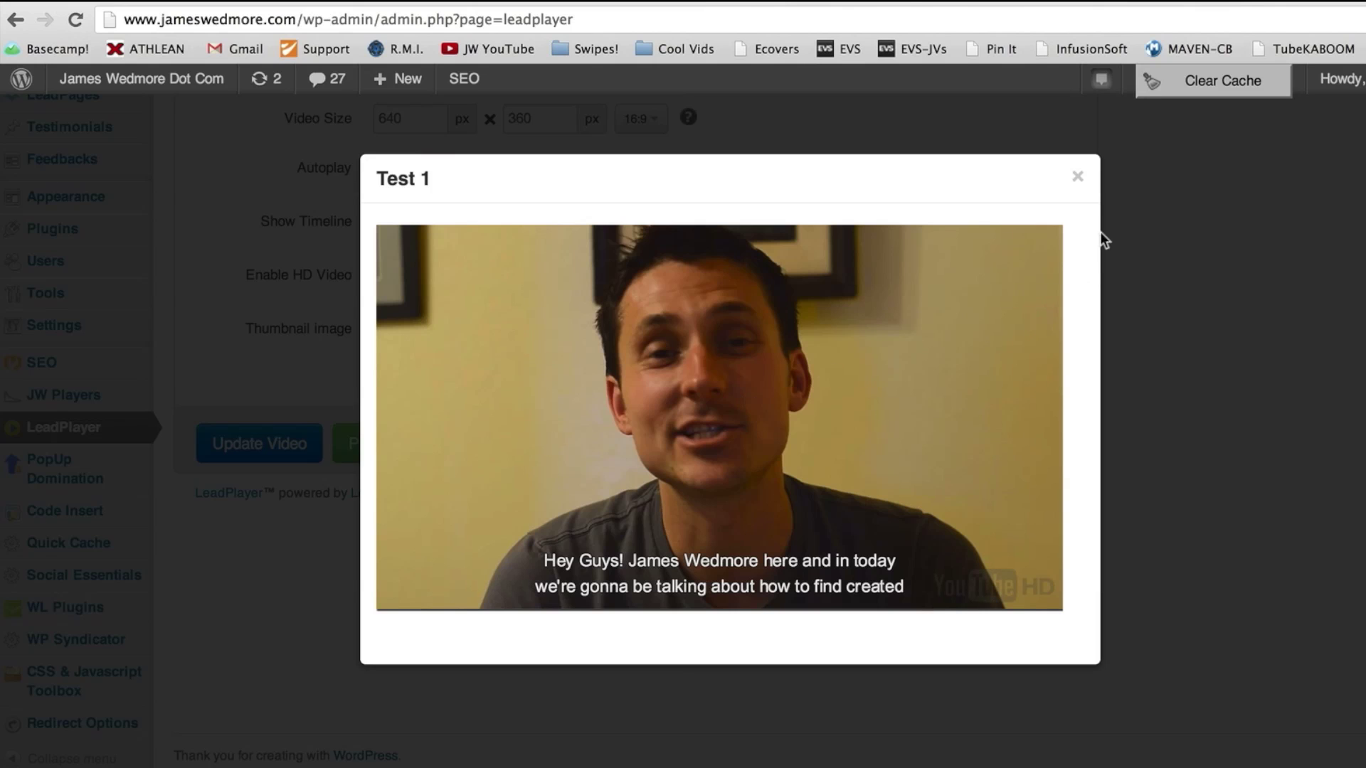
click(1077, 177)
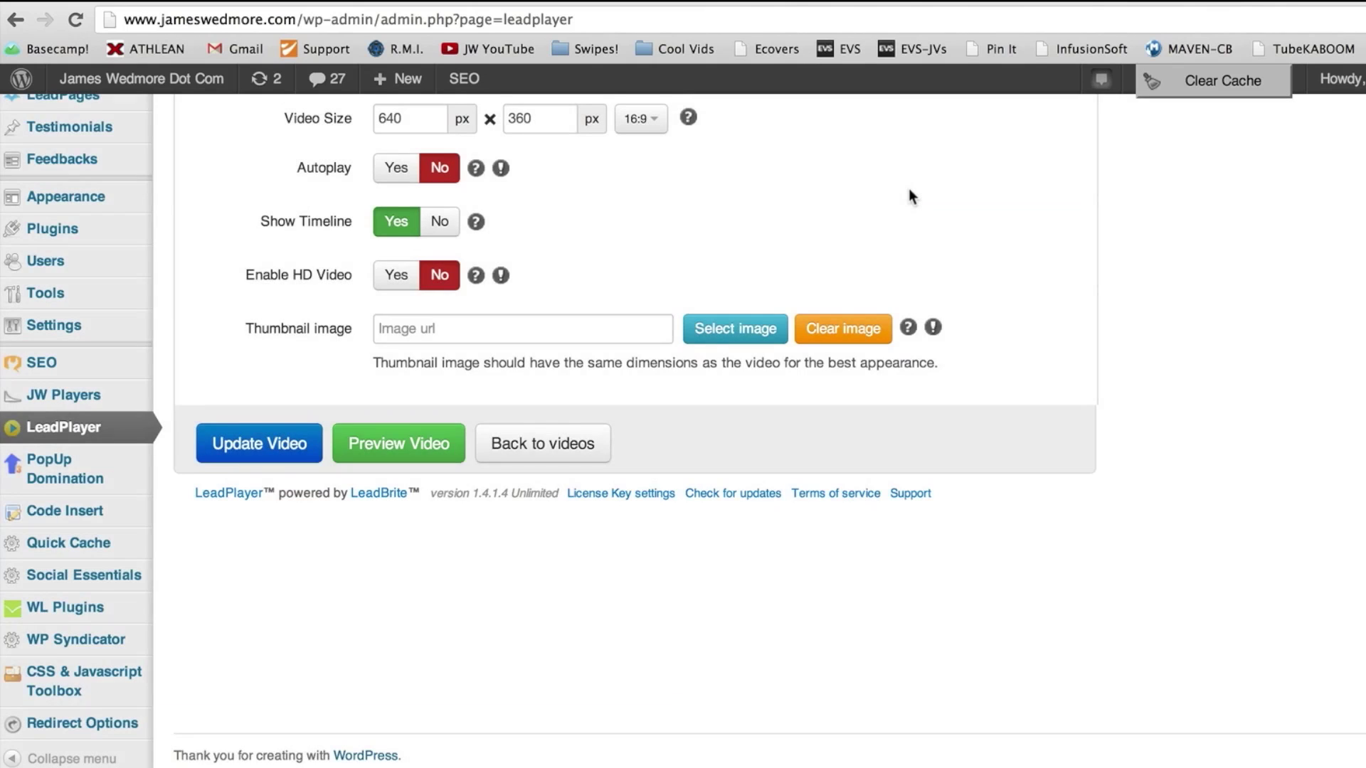
scroll(908, 192, up, 5)
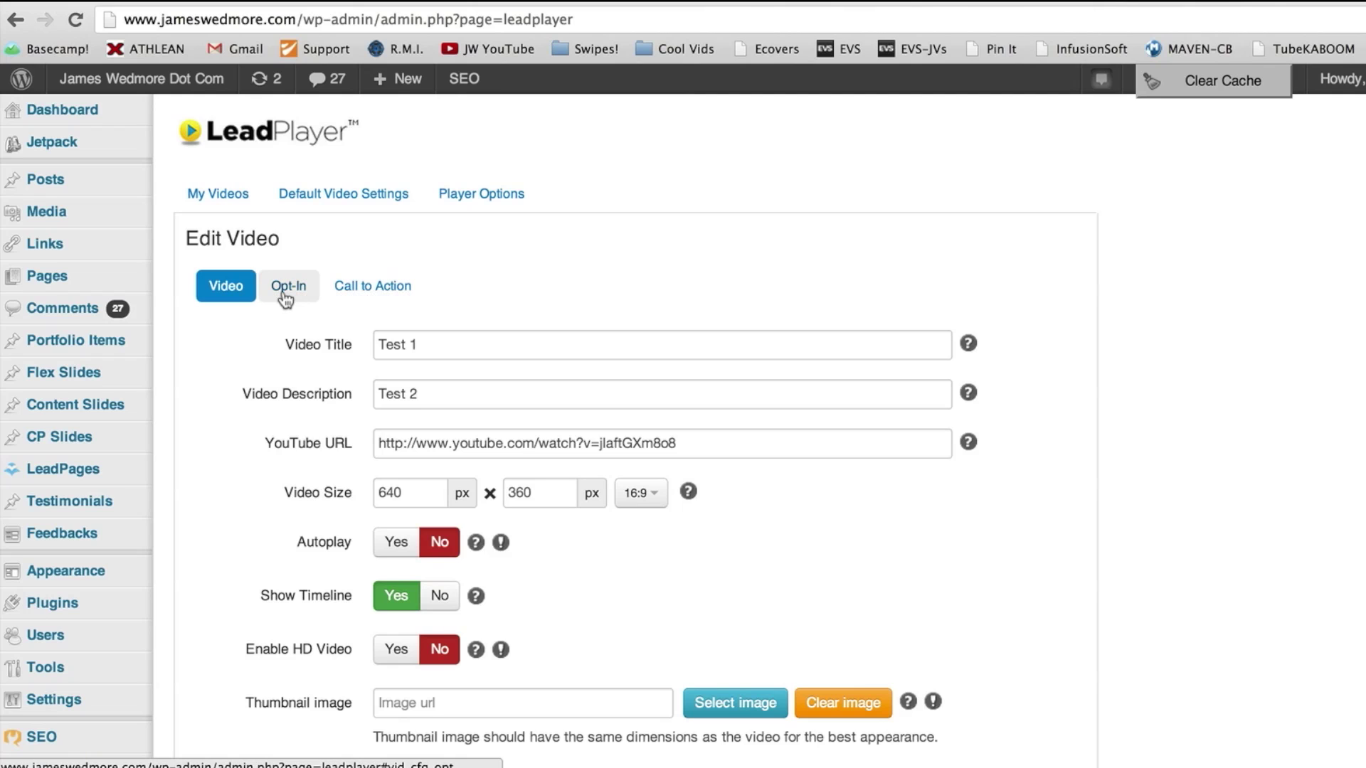
- Turn on the opt-in box for Test 1, keeping the default email list
click(284, 295)
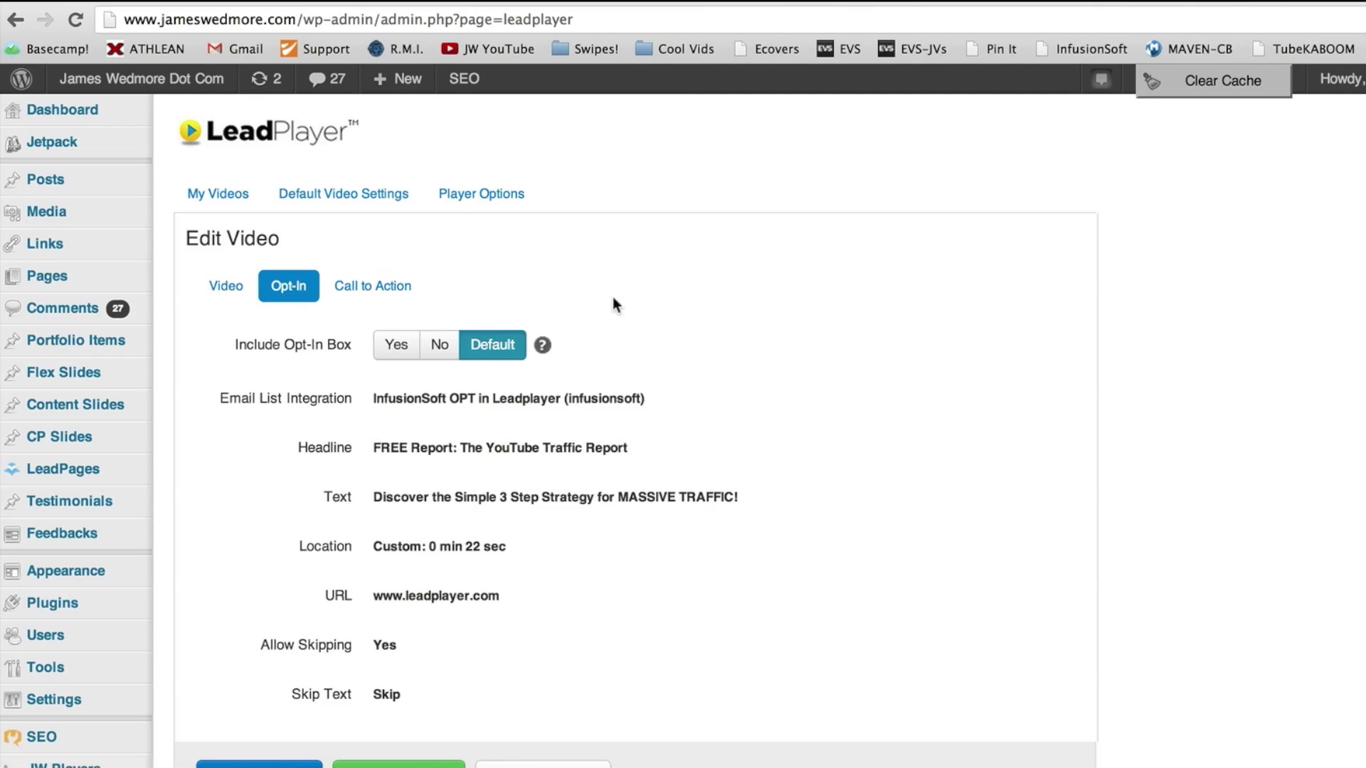
click(397, 344)
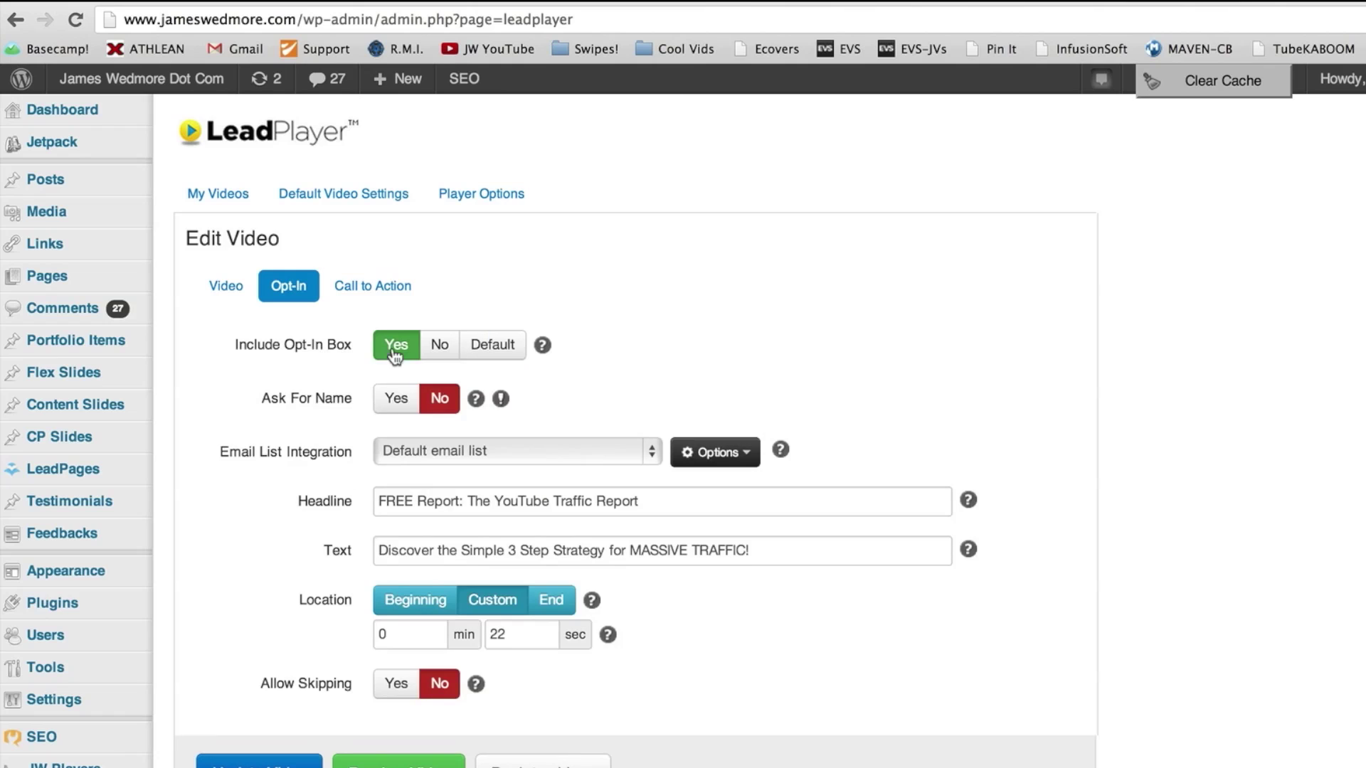
scroll(548, 402, down, 2)
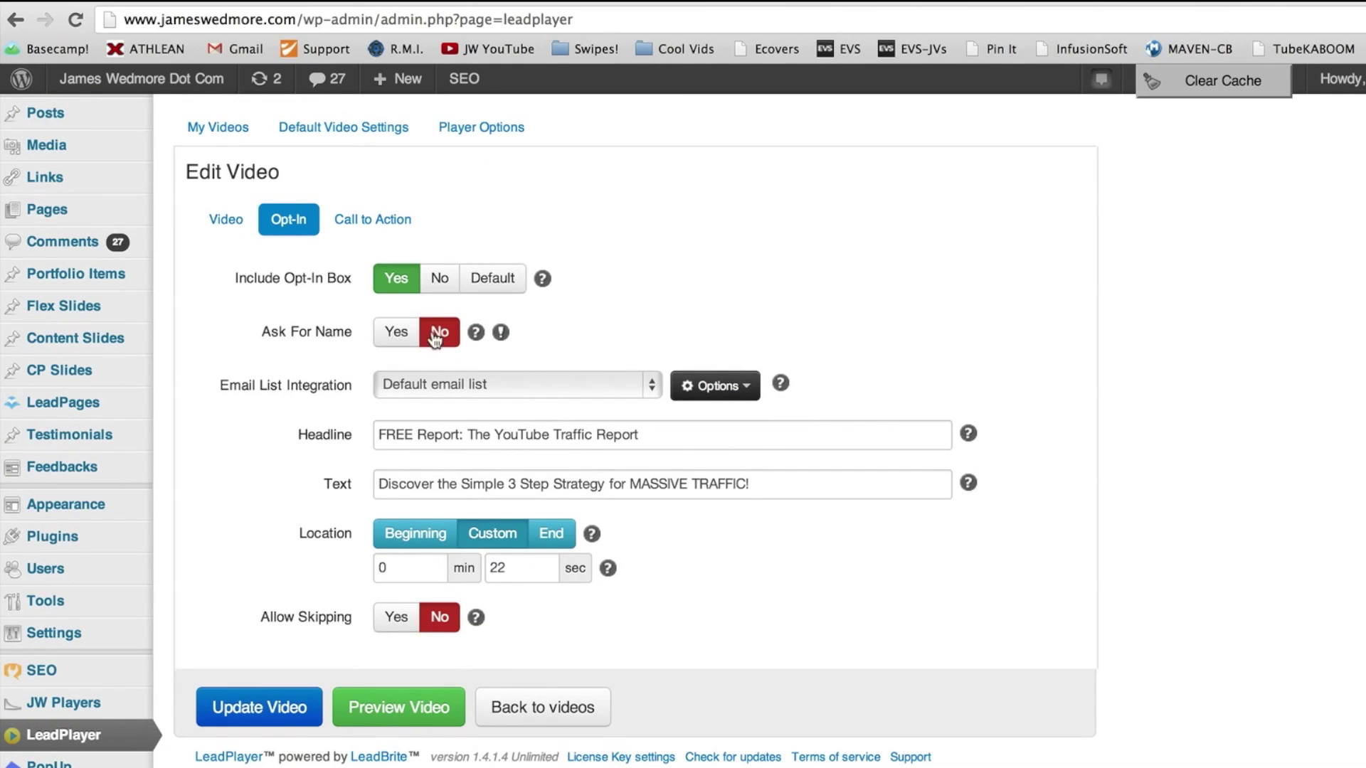
click(651, 380)
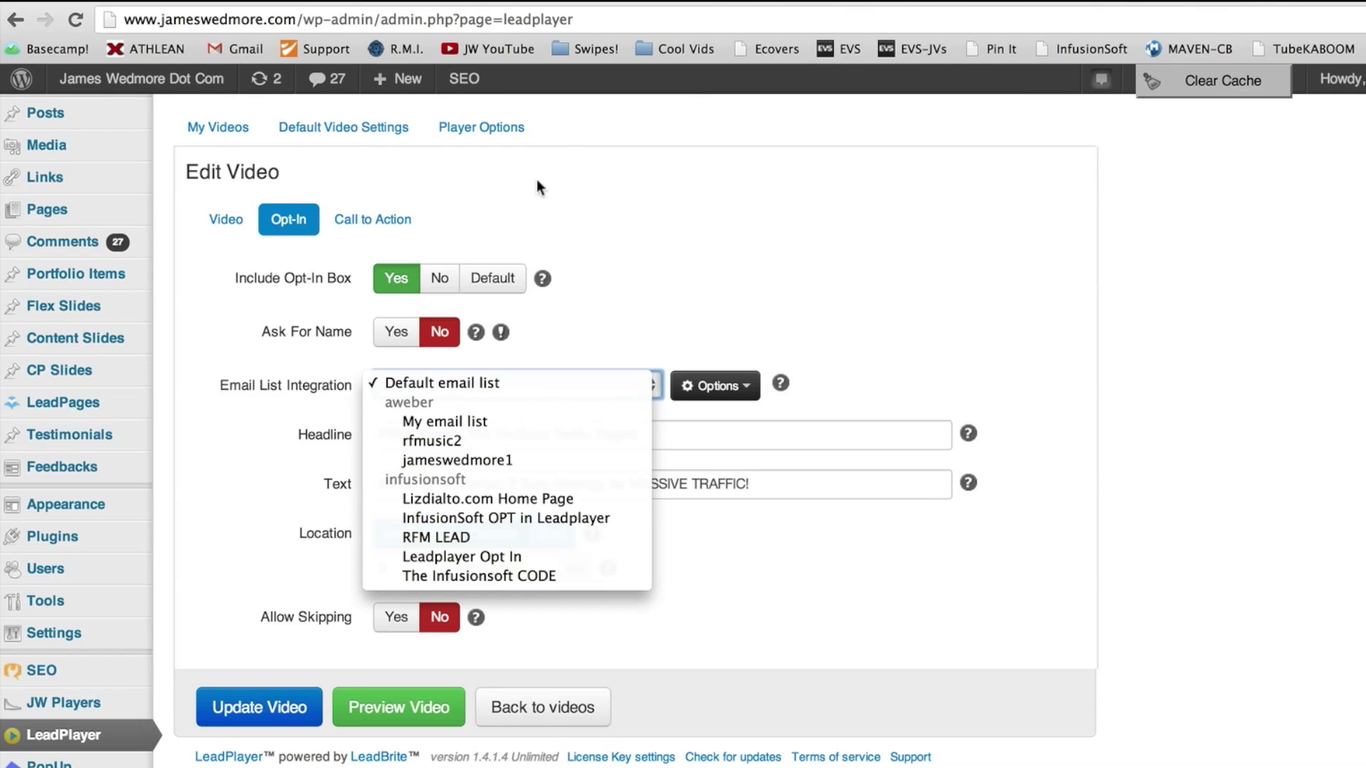
click(723, 232)
click(743, 390)
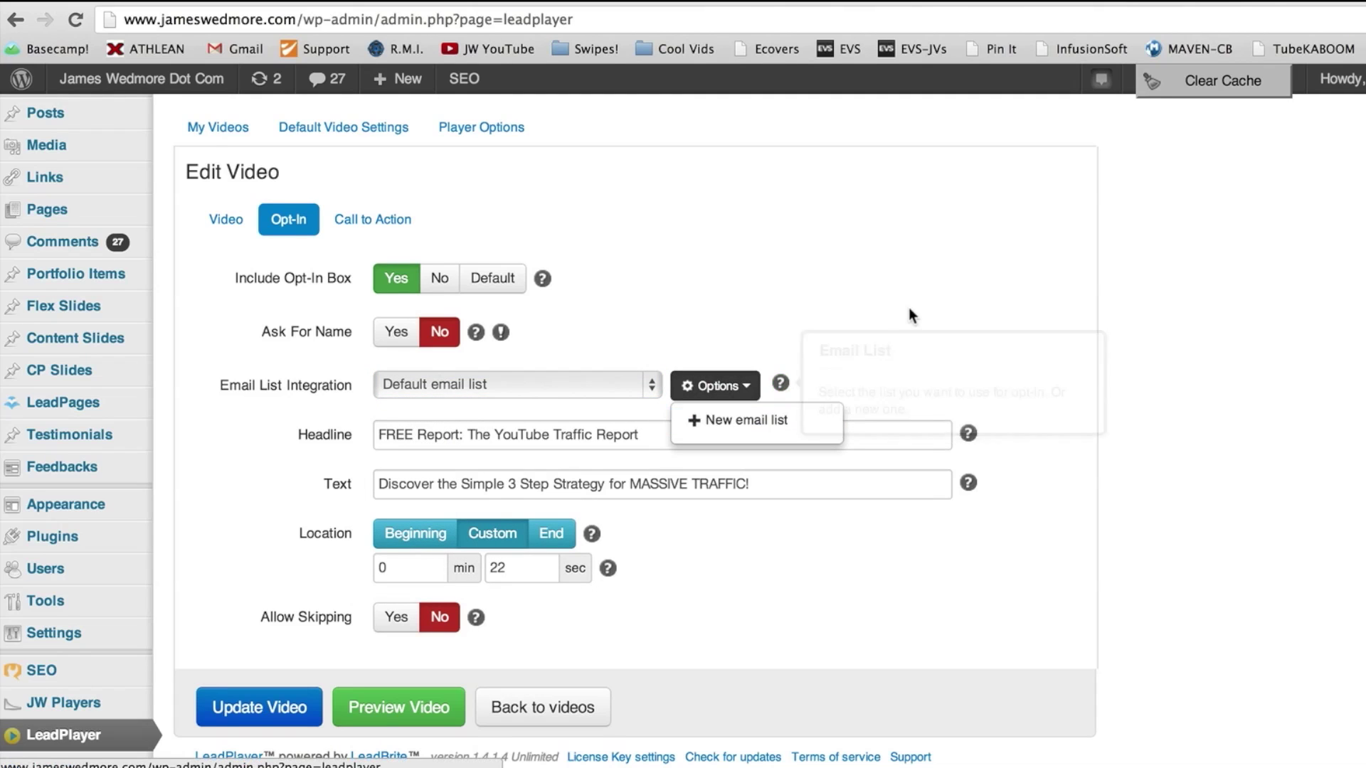
right_click(907, 307)
click(882, 303)
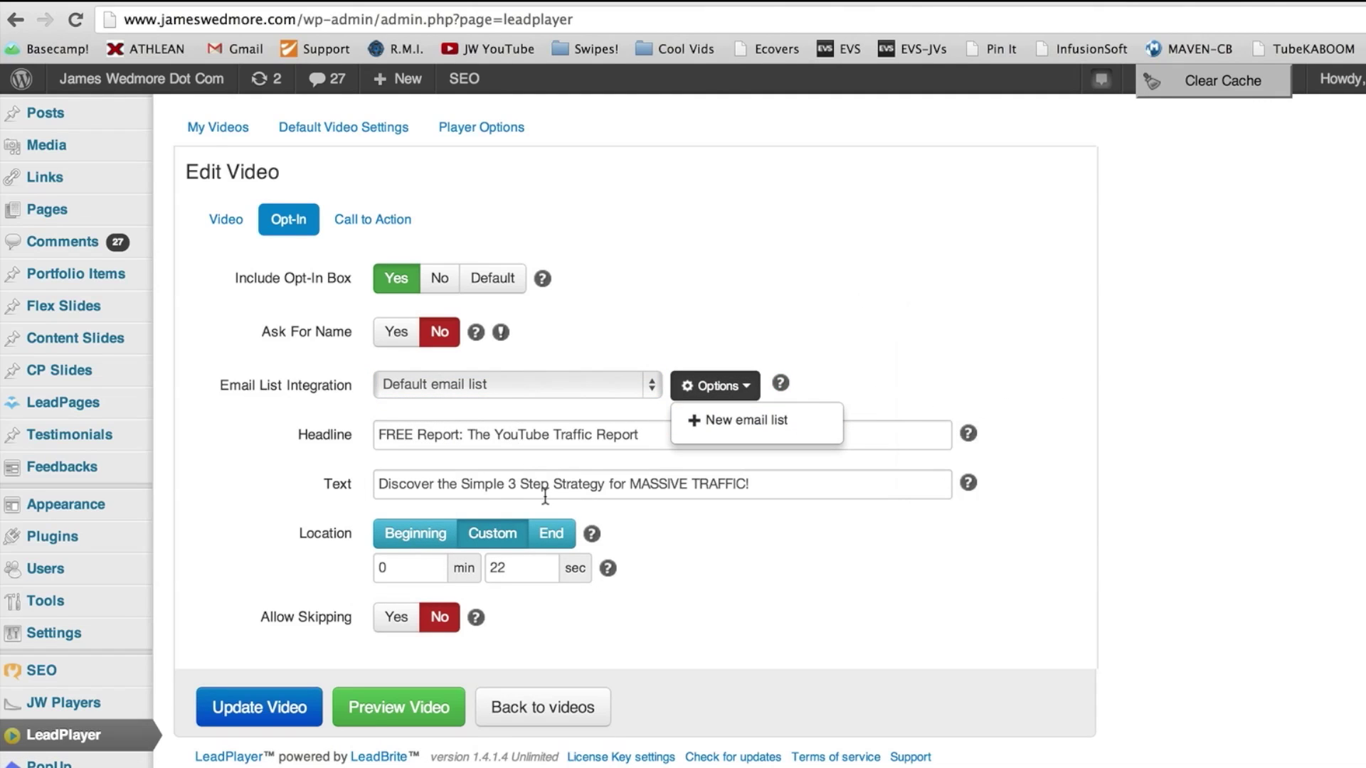
click(860, 564)
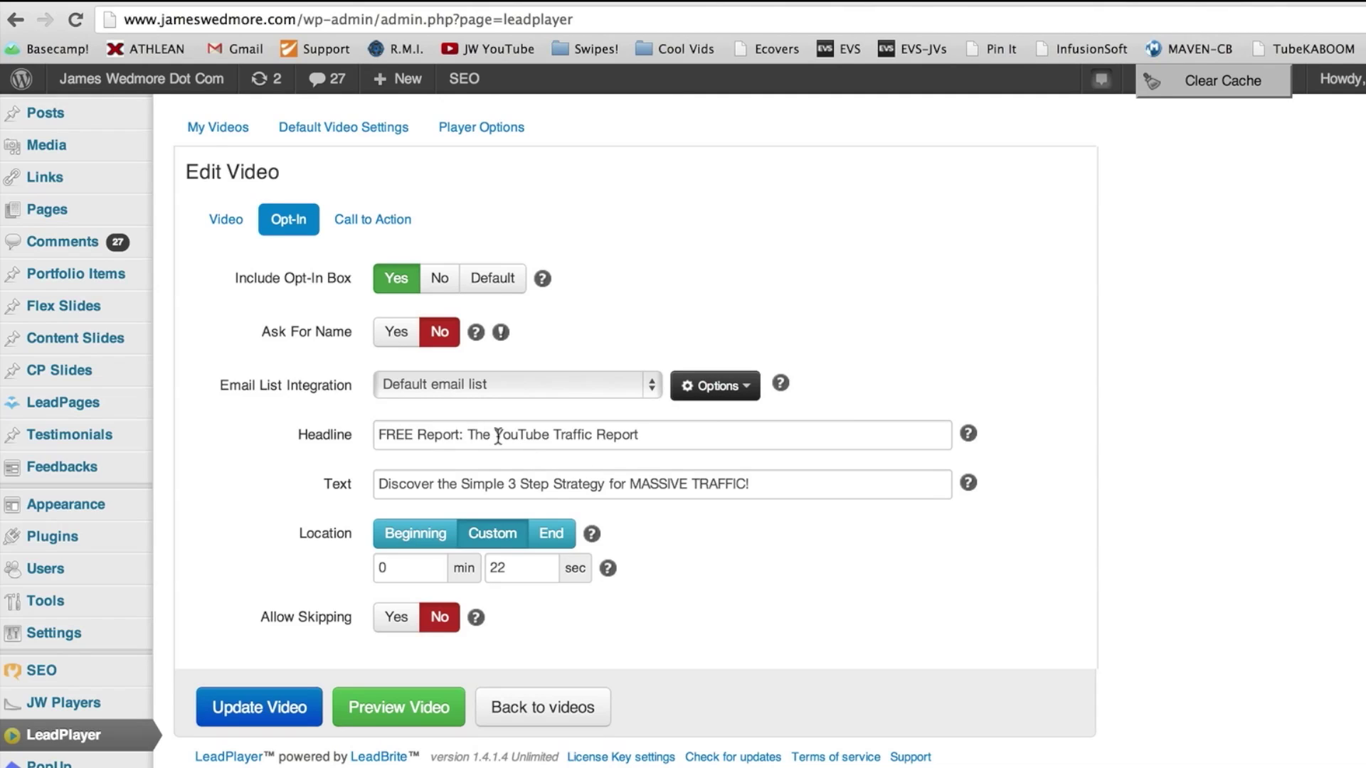
- Move the opt-in location from 22 to 4 seconds, allow skipping, and update the video
click(651, 475)
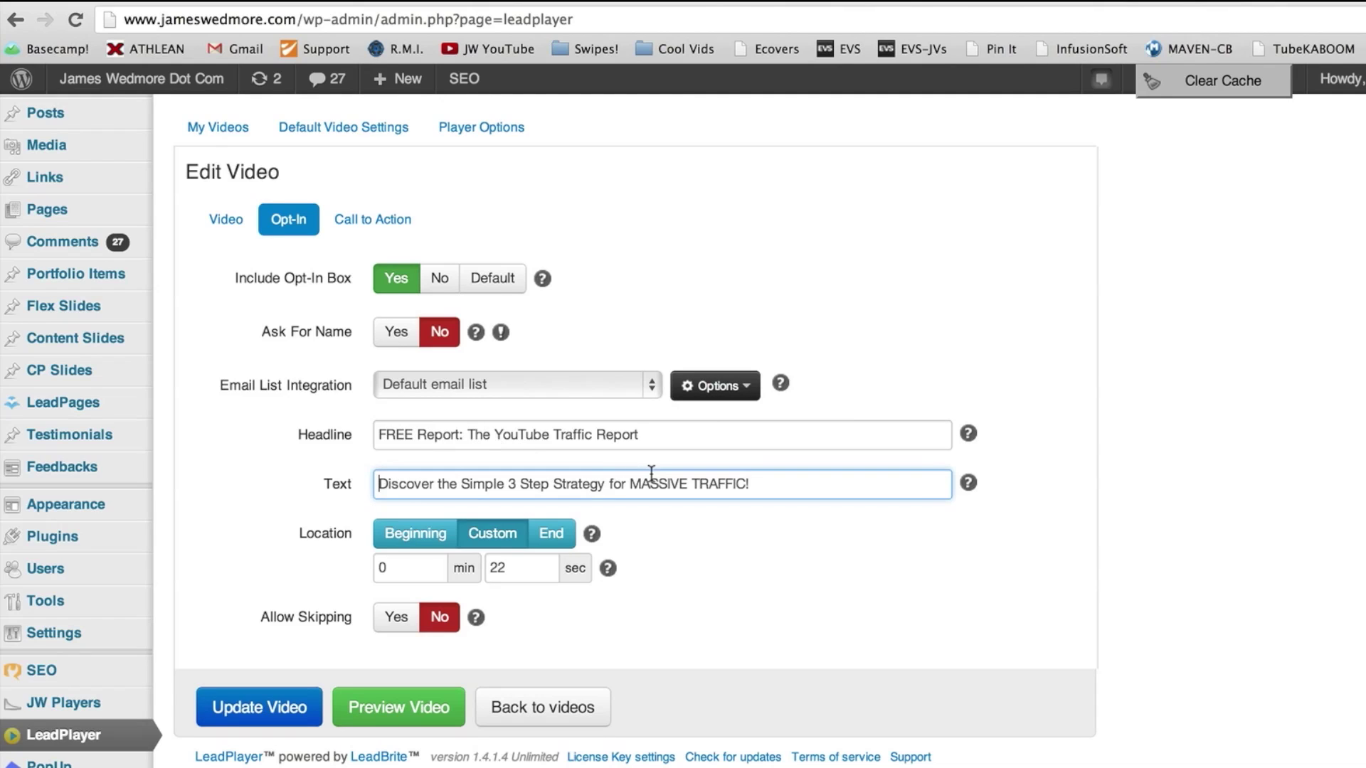
click(778, 592)
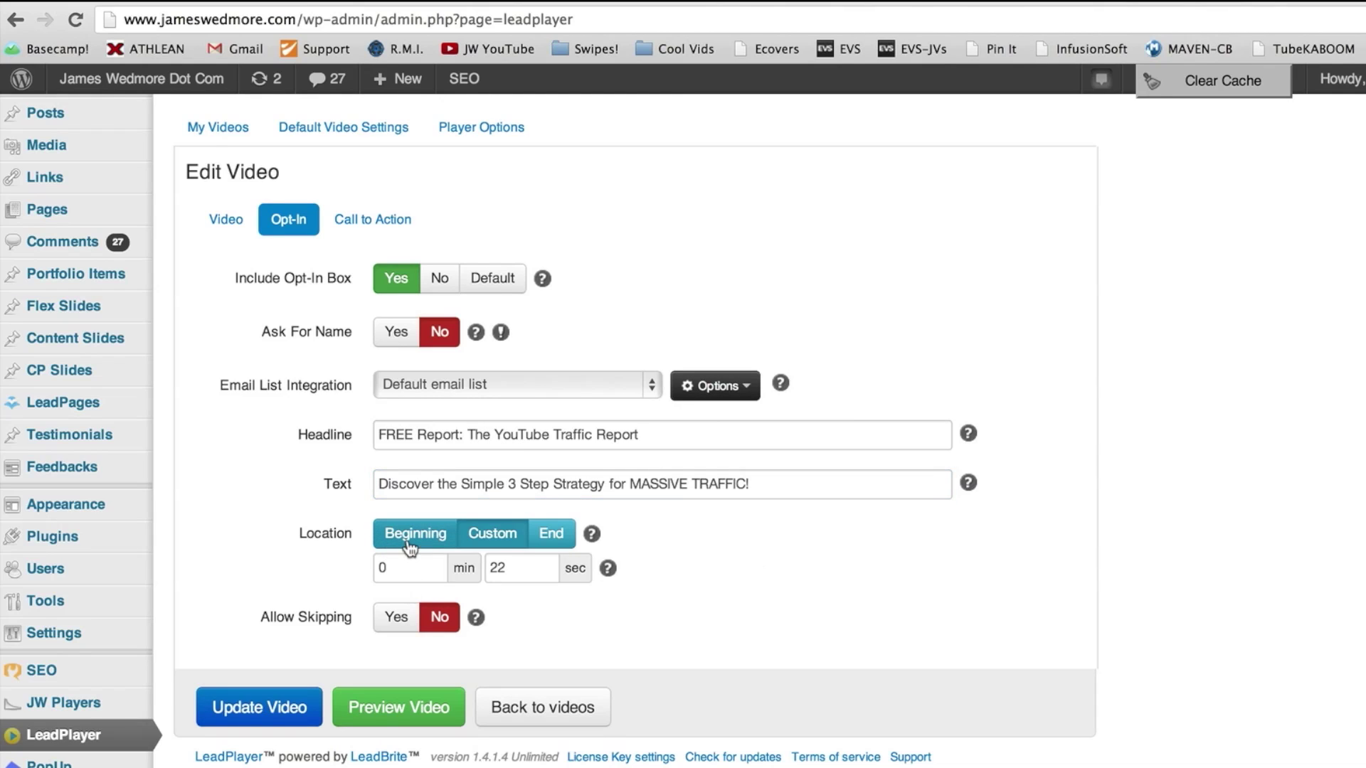
double_click(511, 562)
text(4)
click(727, 656)
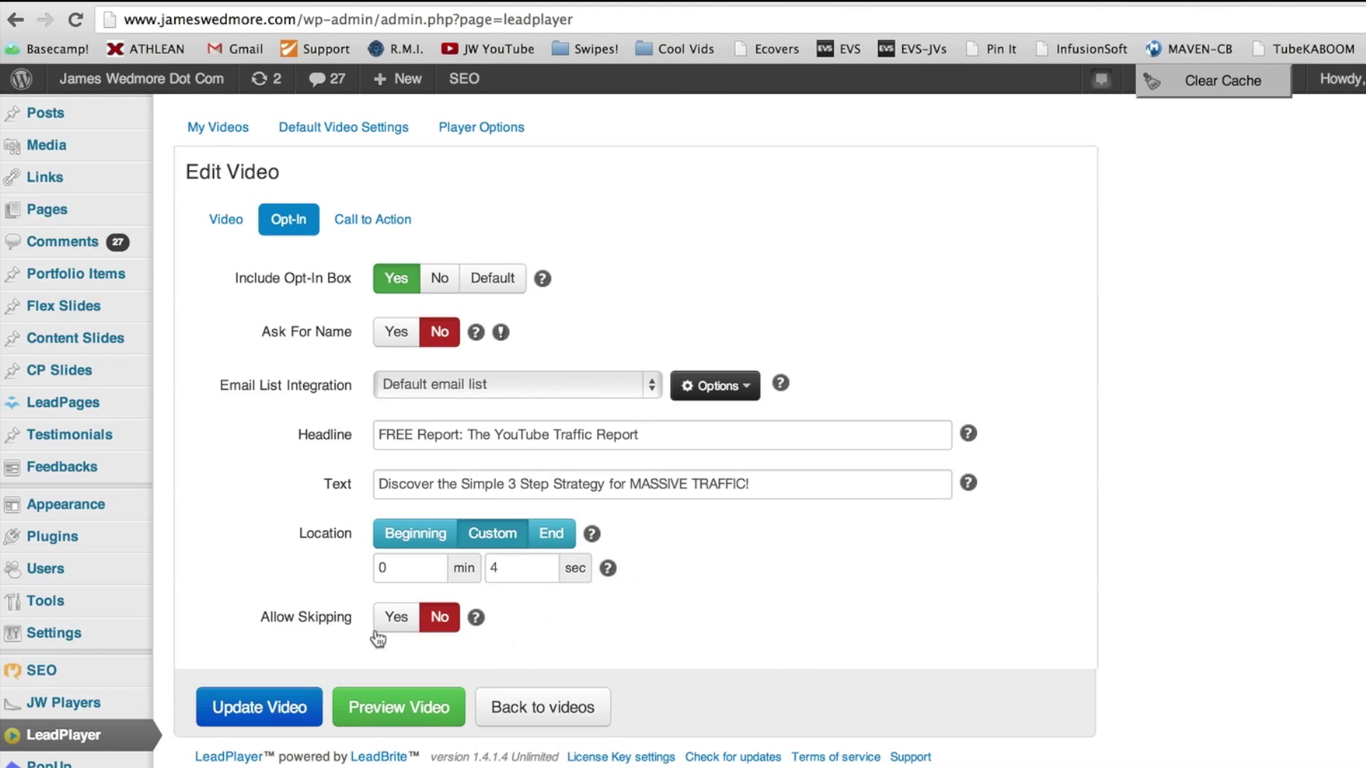
click(395, 619)
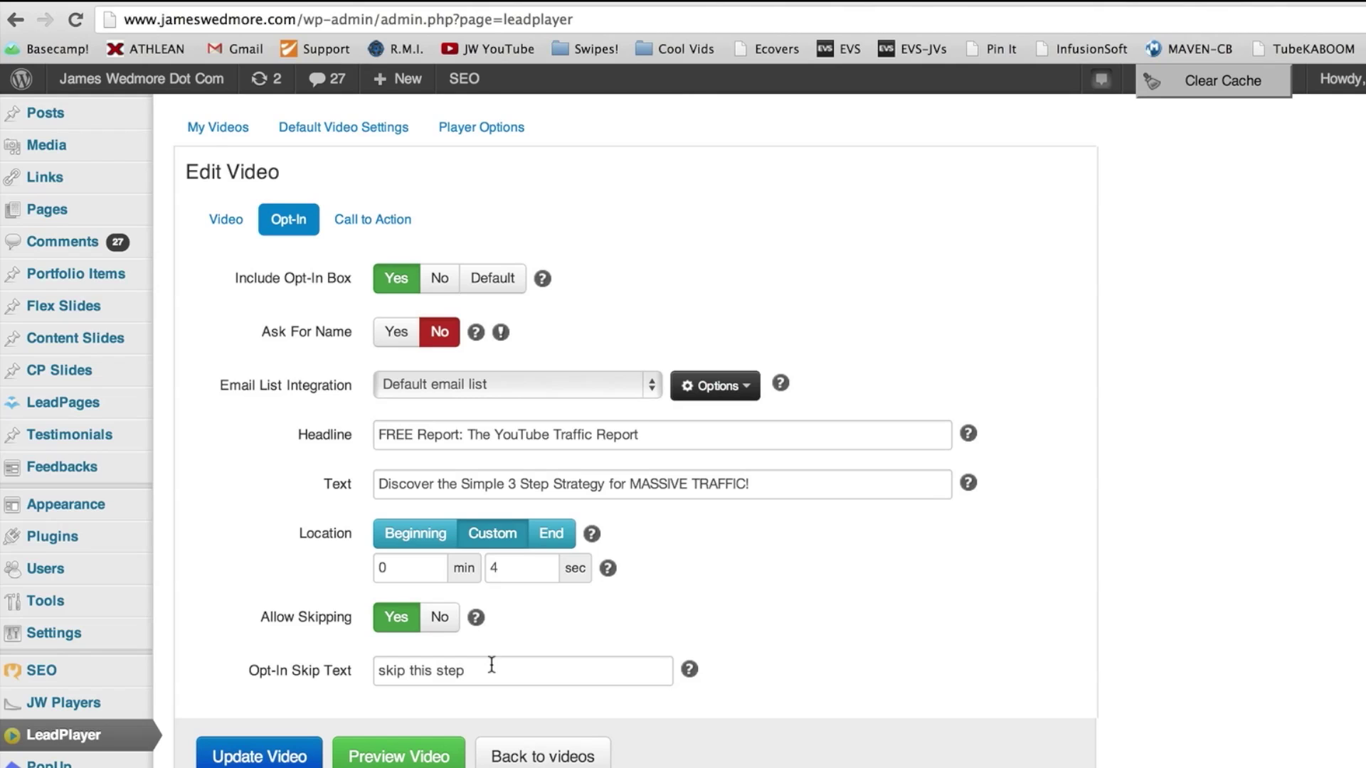
click(267, 755)
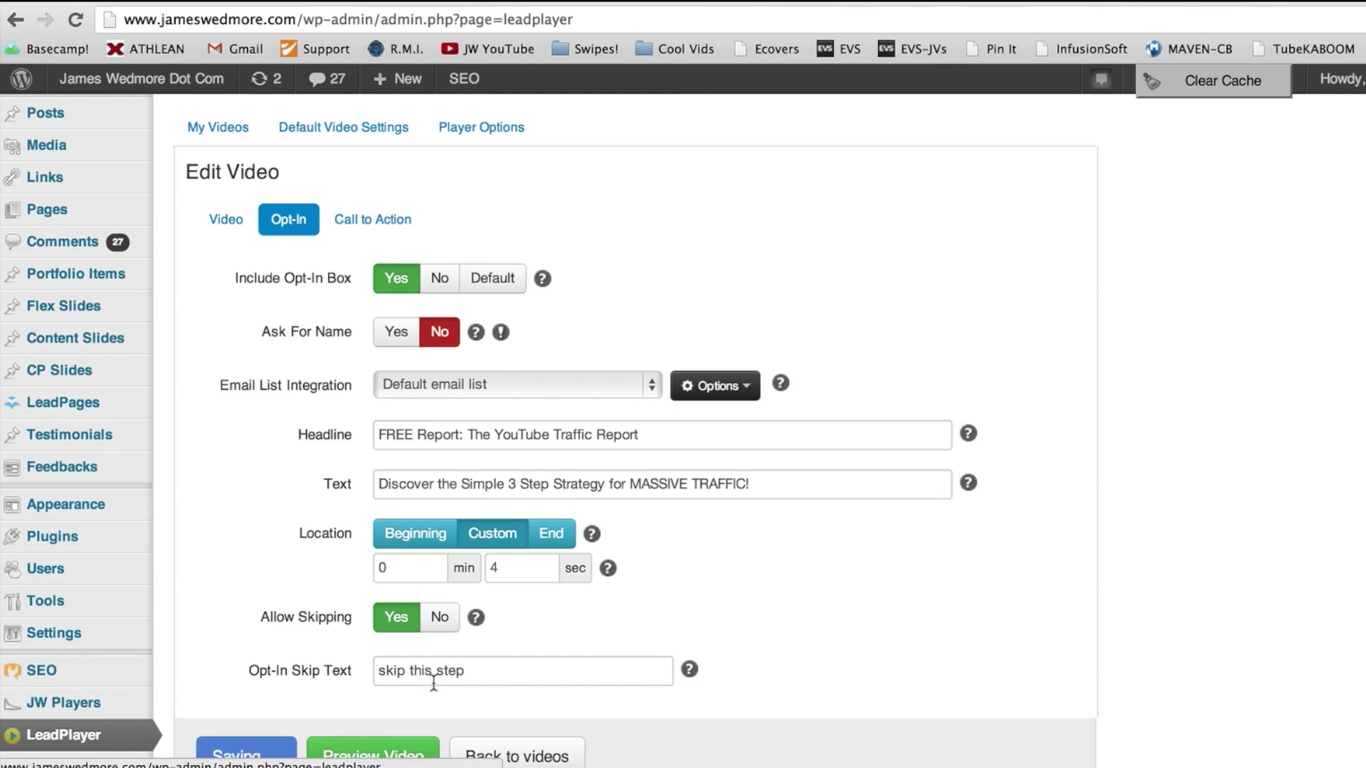
click(419, 757)
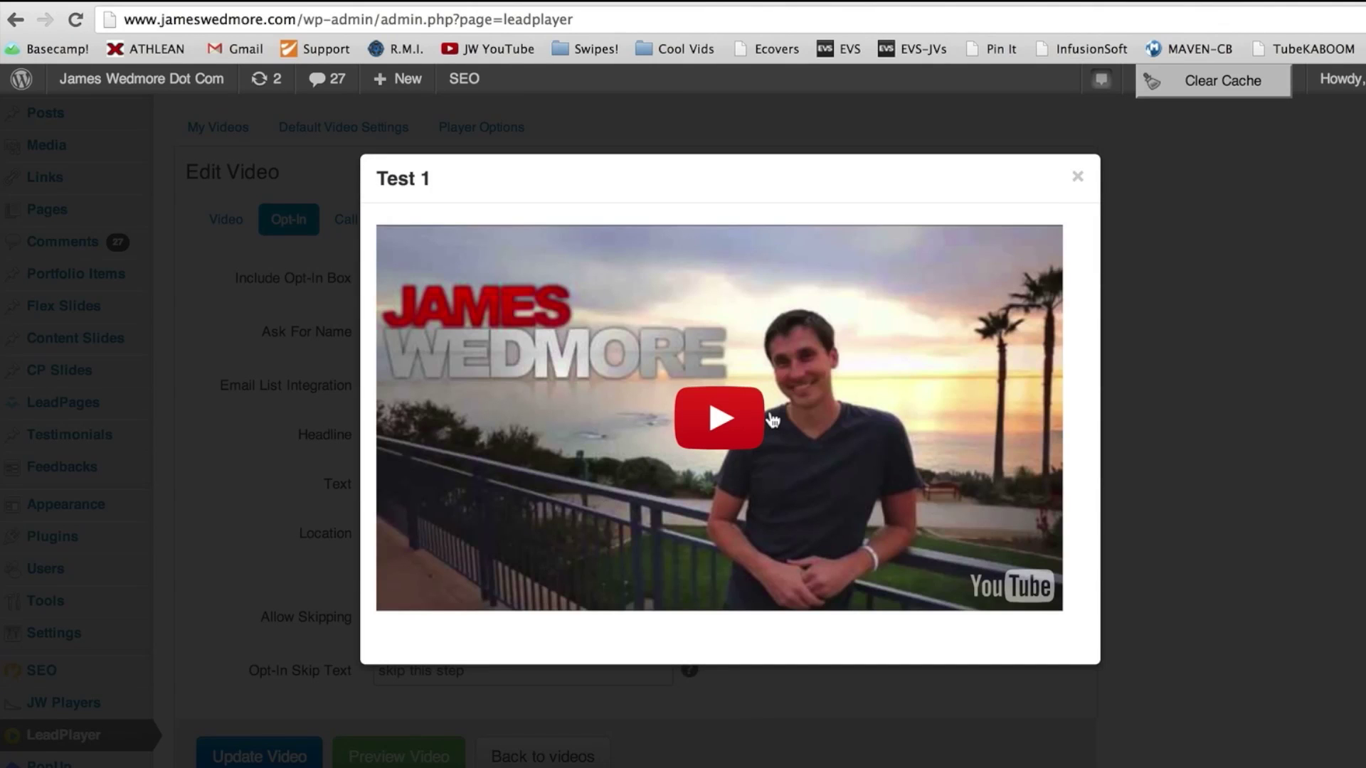
click(708, 427)
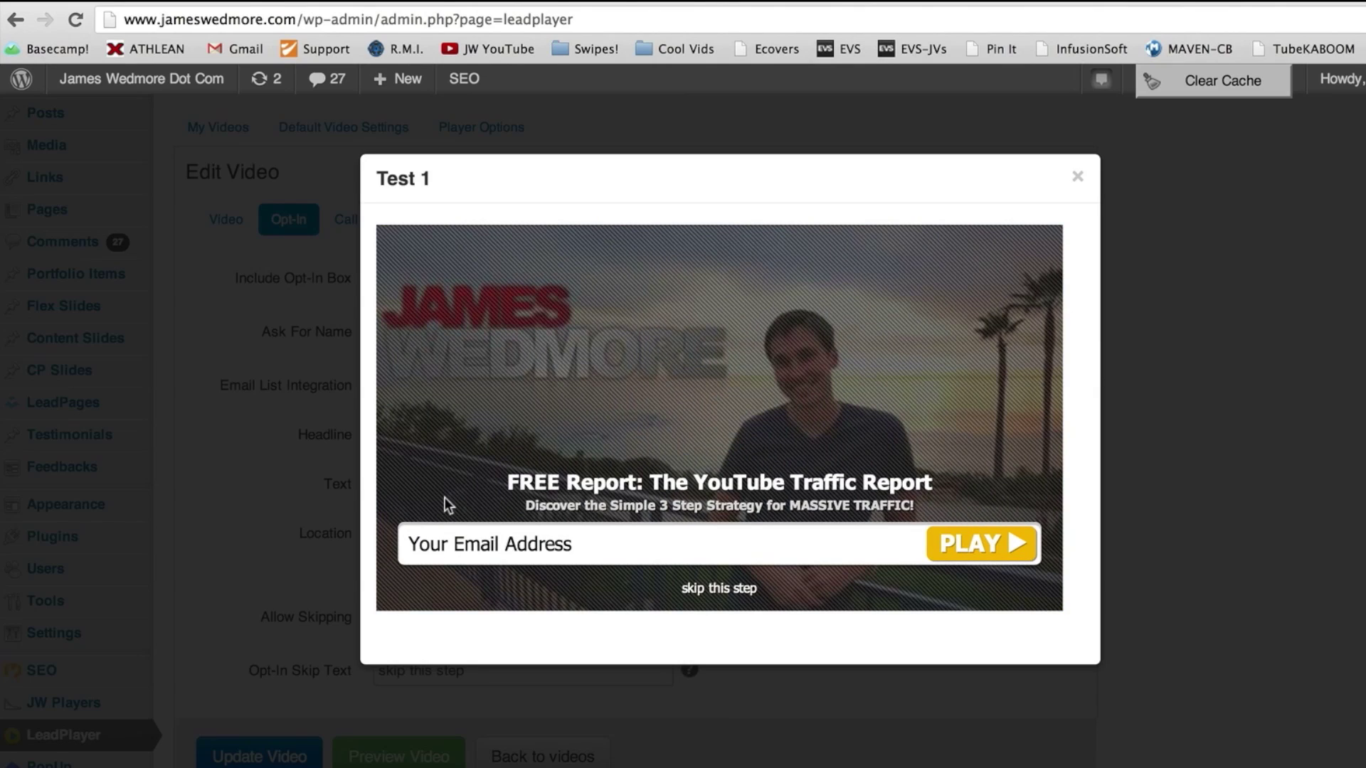
click(1079, 178)
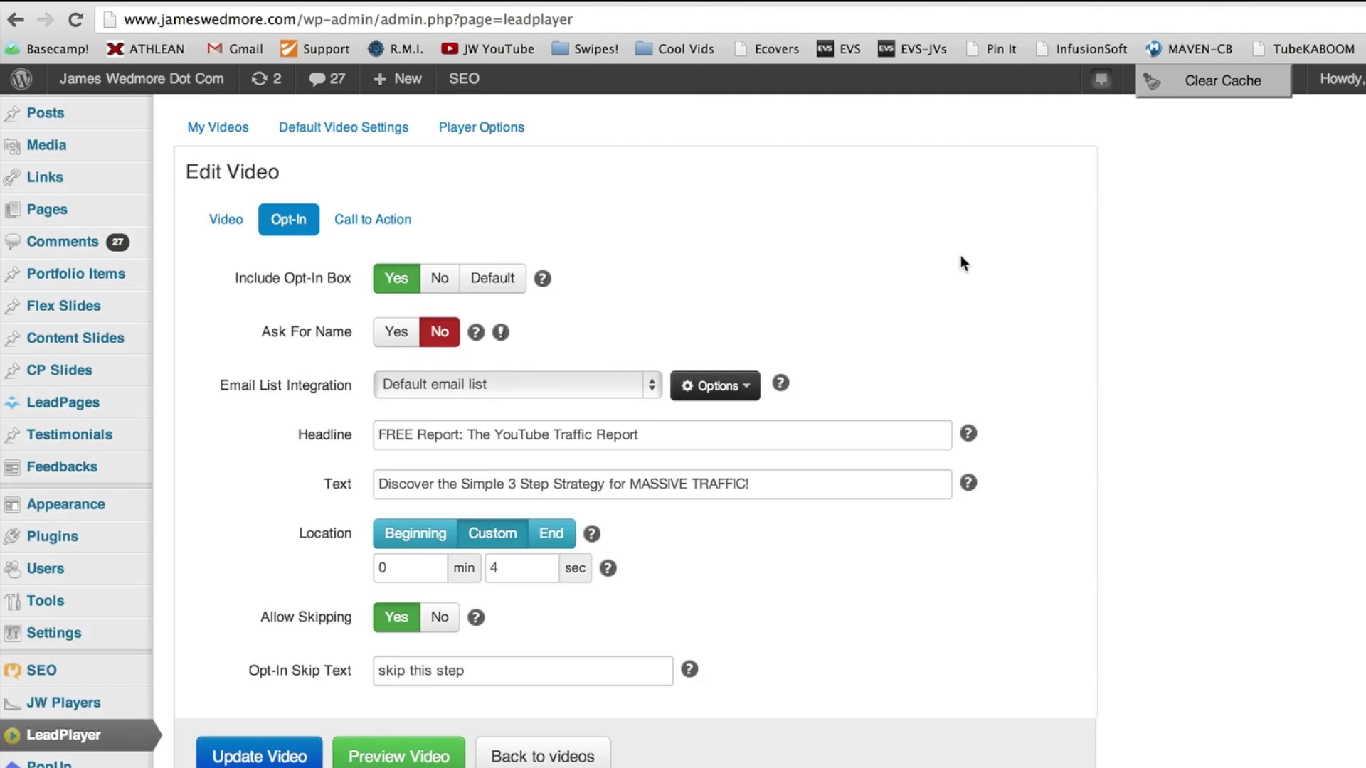
- Show Test 1's embed shortcode from My Videos, then its HTML code for outside WordPress
scroll(960, 255, up, 2)
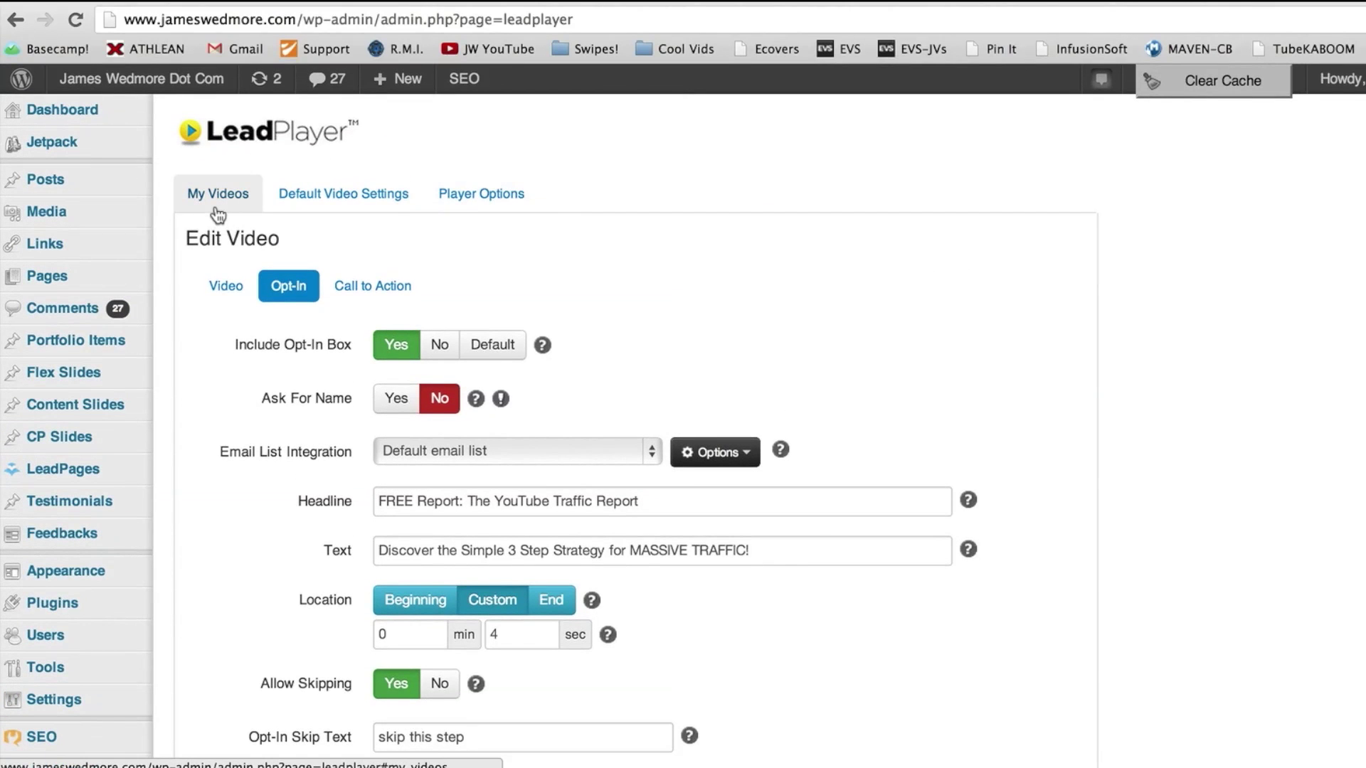
click(218, 212)
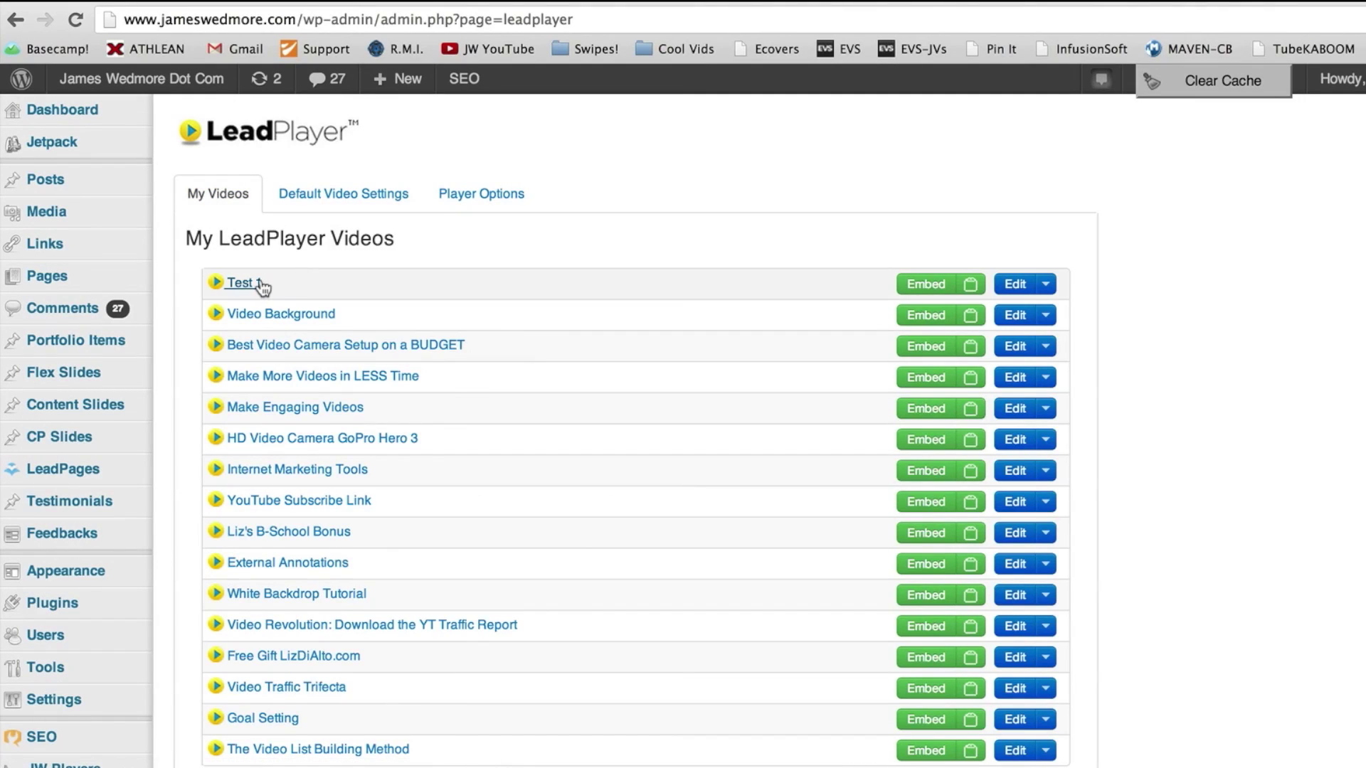
click(933, 286)
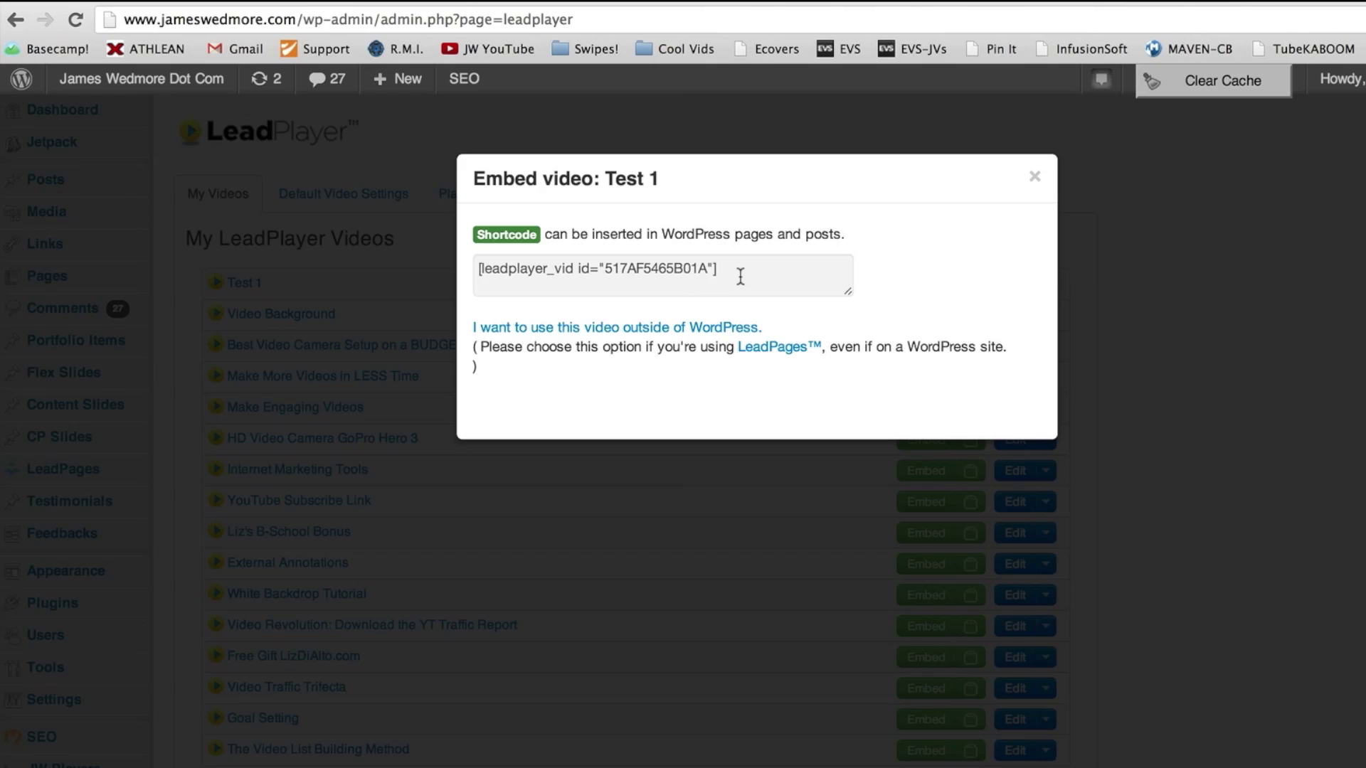
drag(735, 269, 452, 256)
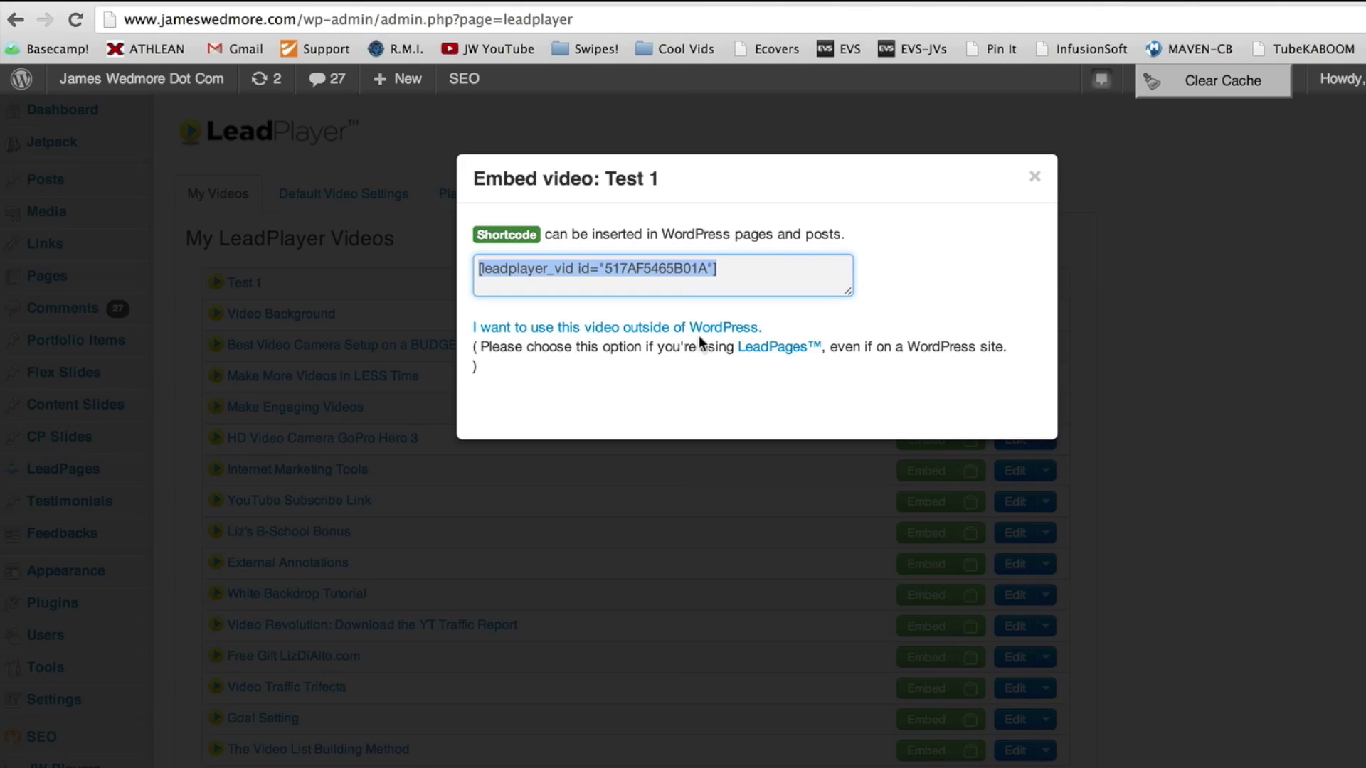
click(659, 328)
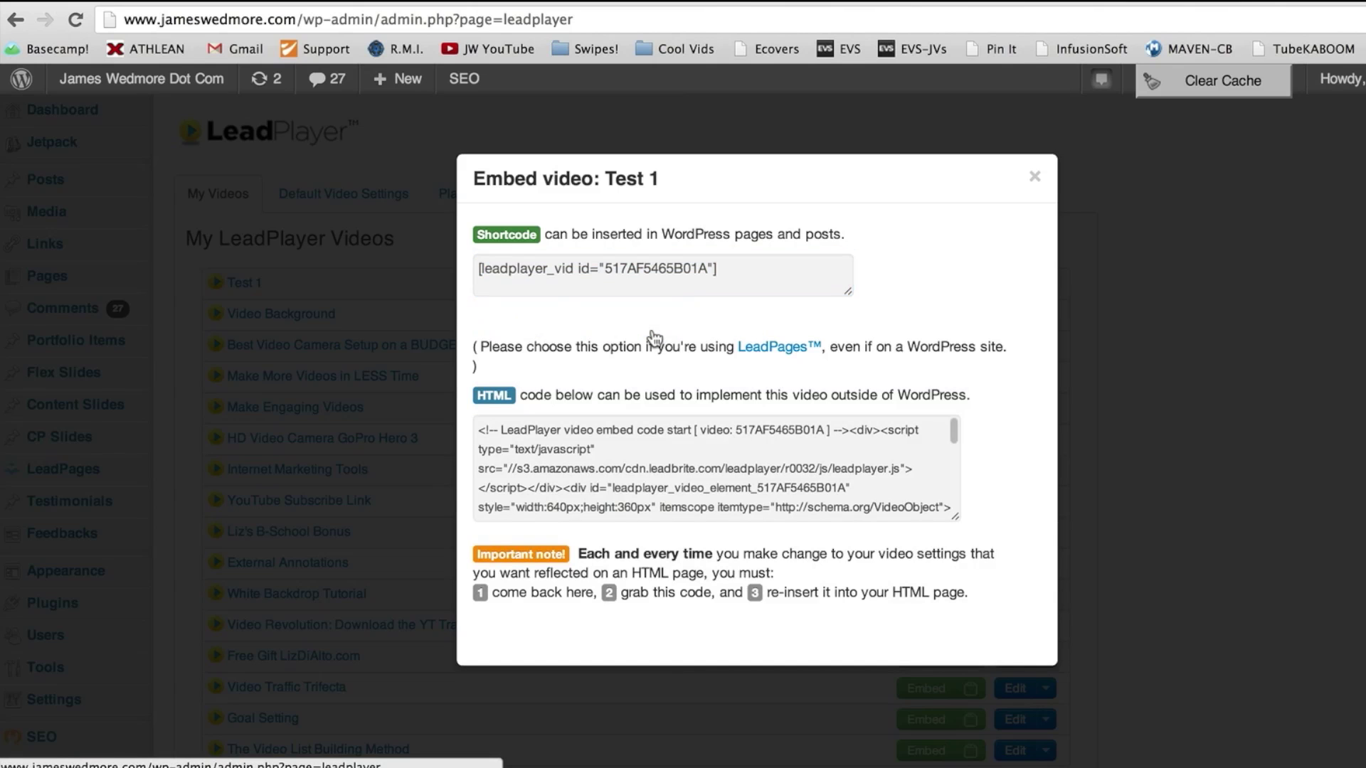
drag(479, 429, 770, 592)
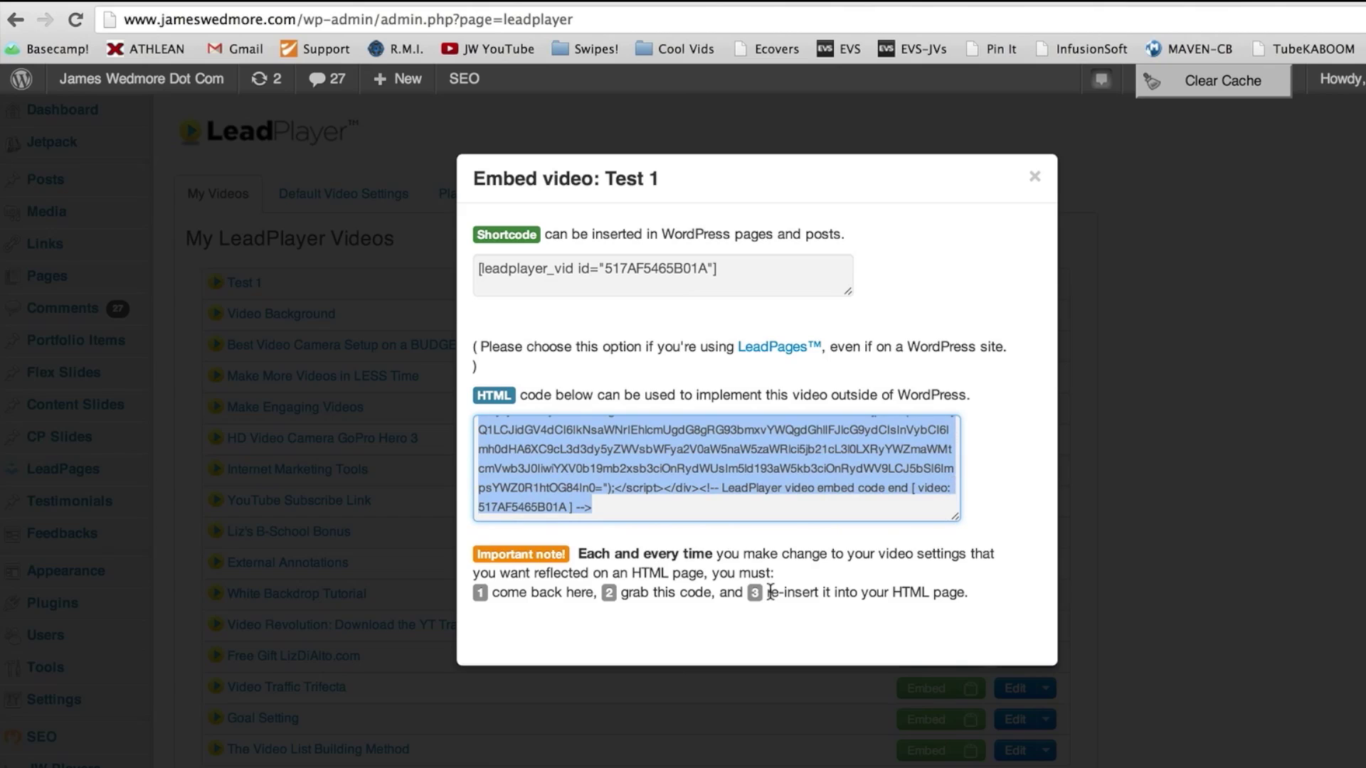